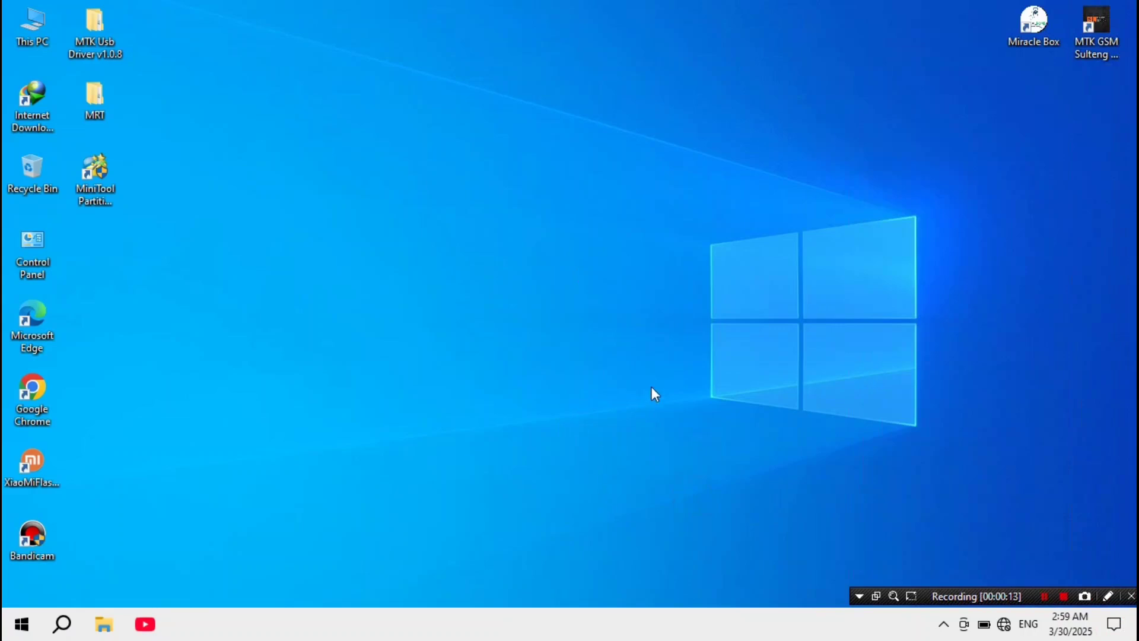
Refresh the desktop, then check the laptop's current battery charge and power mode.
{"action": "right_click", "coordinate": [608, 354]}
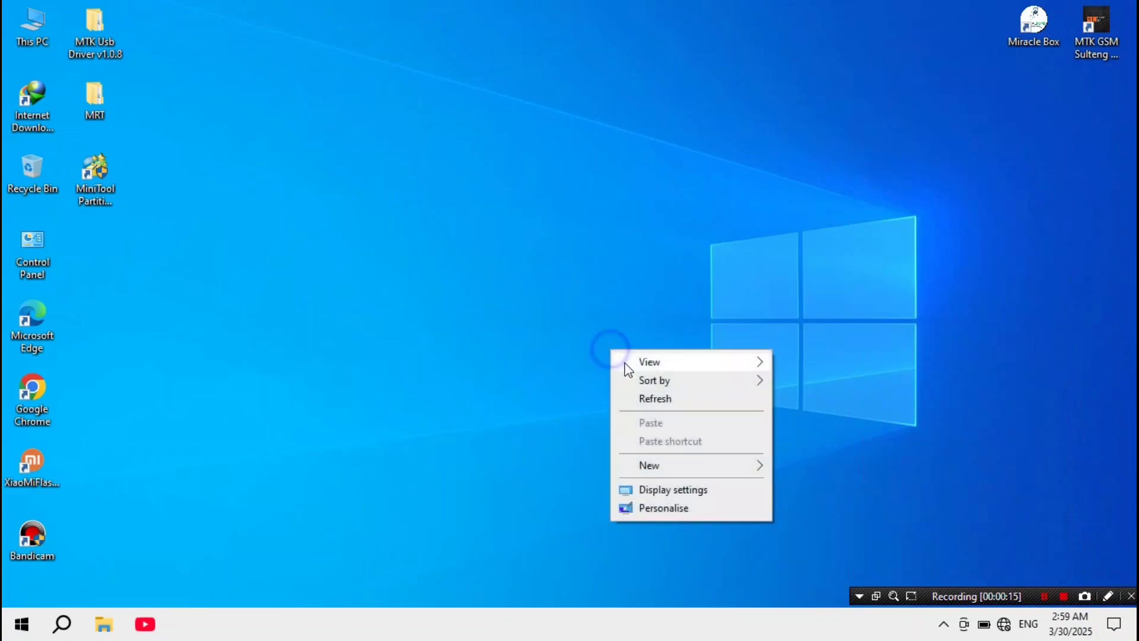
{"action": "left_click", "coordinate": [651, 398]}
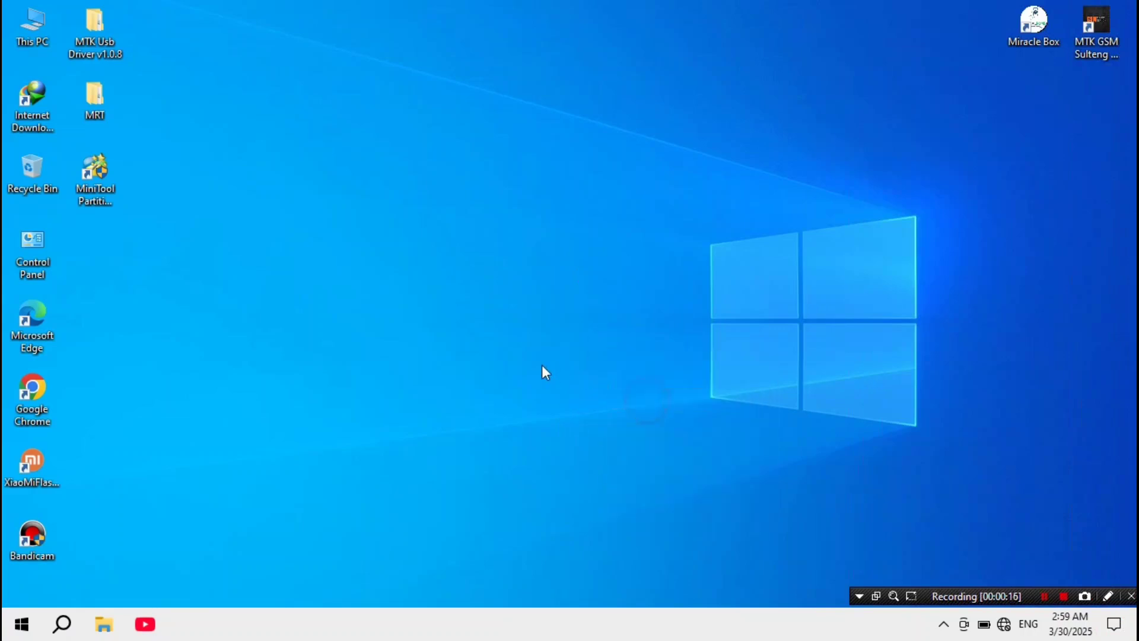
{"action": "left_click", "coordinate": [983, 624]}
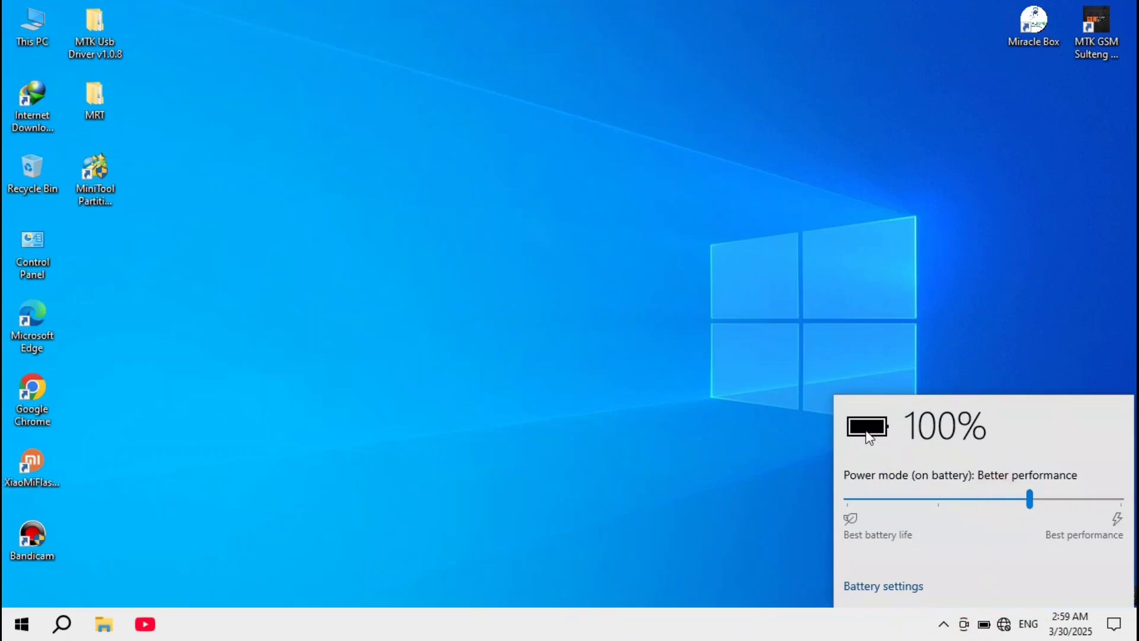
{"action": "left_click", "coordinate": [917, 374]}
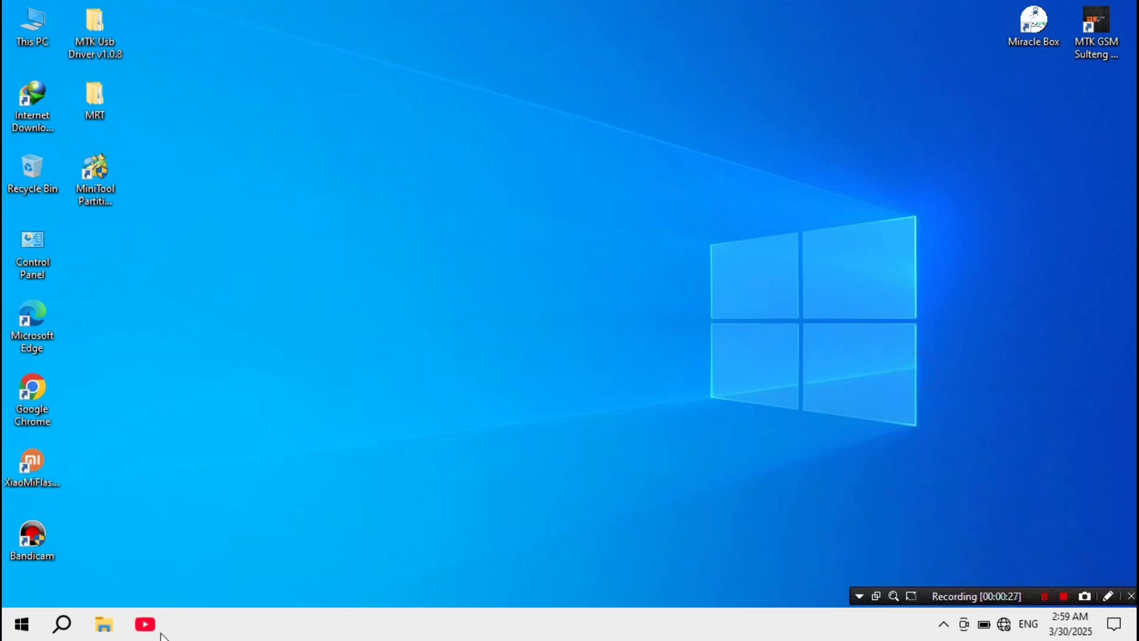
Search Windows for Command Prompt and run it as administrator.
{"action": "left_click", "coordinate": [62, 623]}
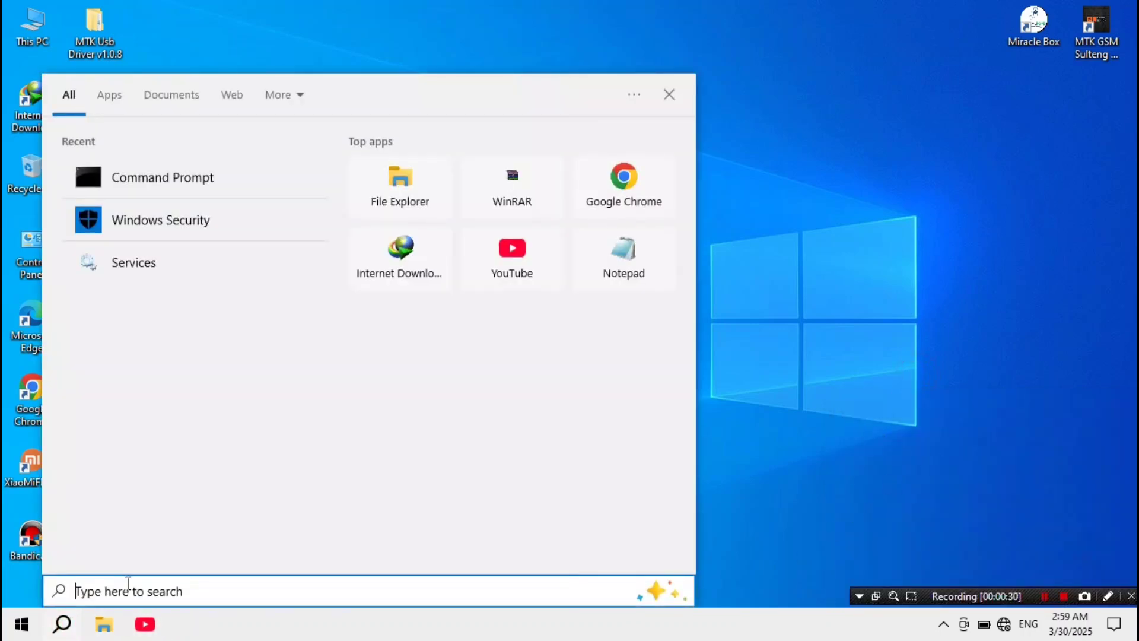
{"action": "type", "text": "command"}
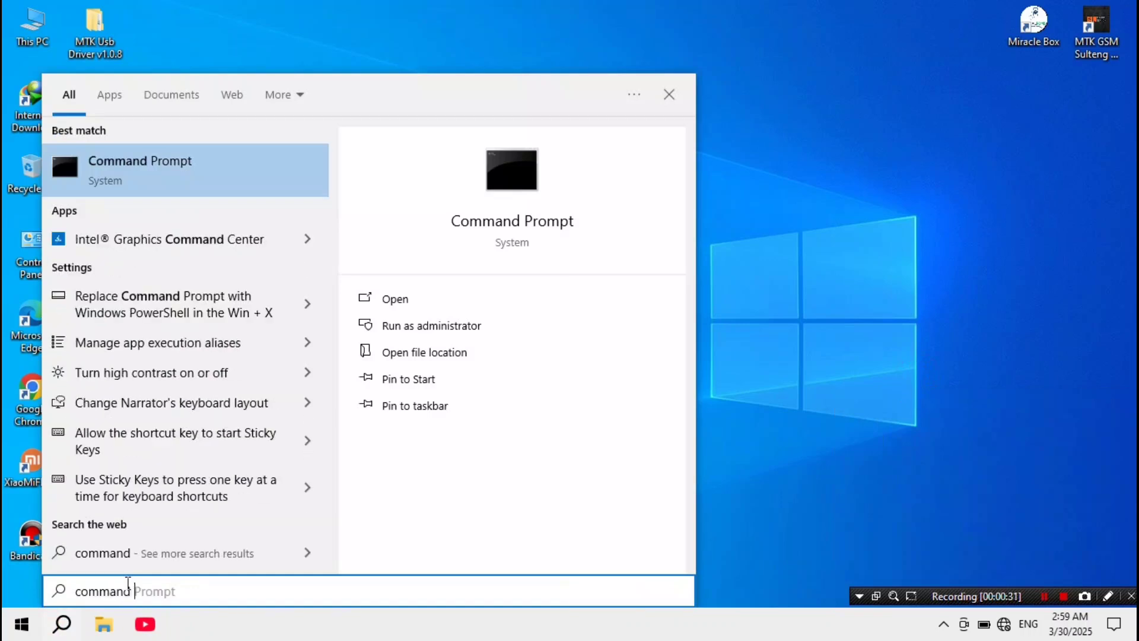
{"action": "type", "text": " pro"}
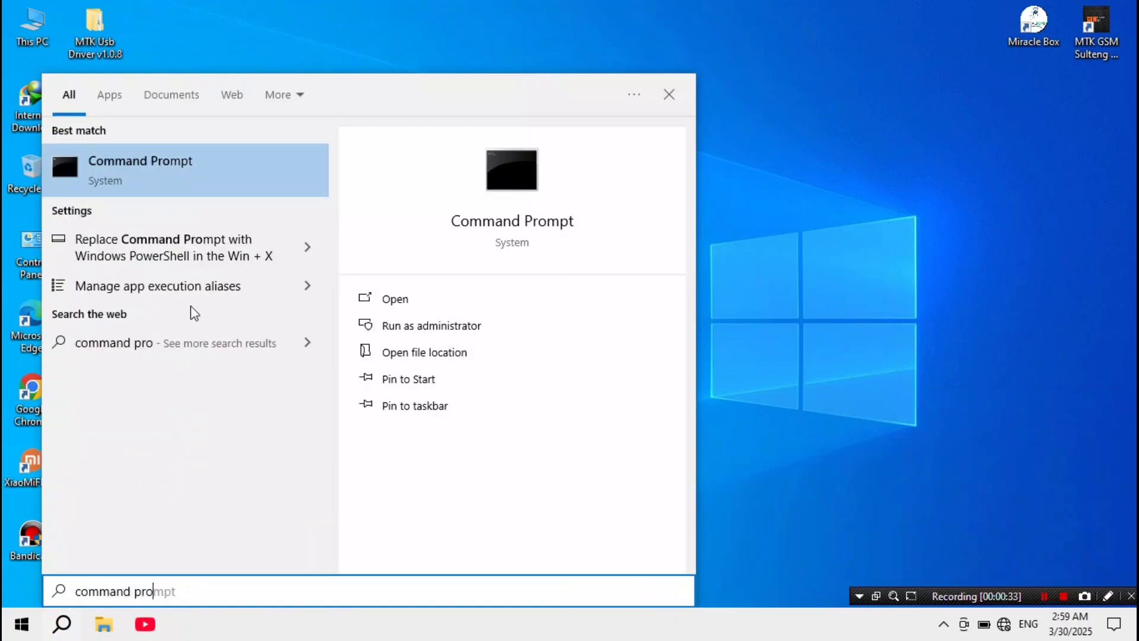
{"action": "right_click", "coordinate": [195, 153]}
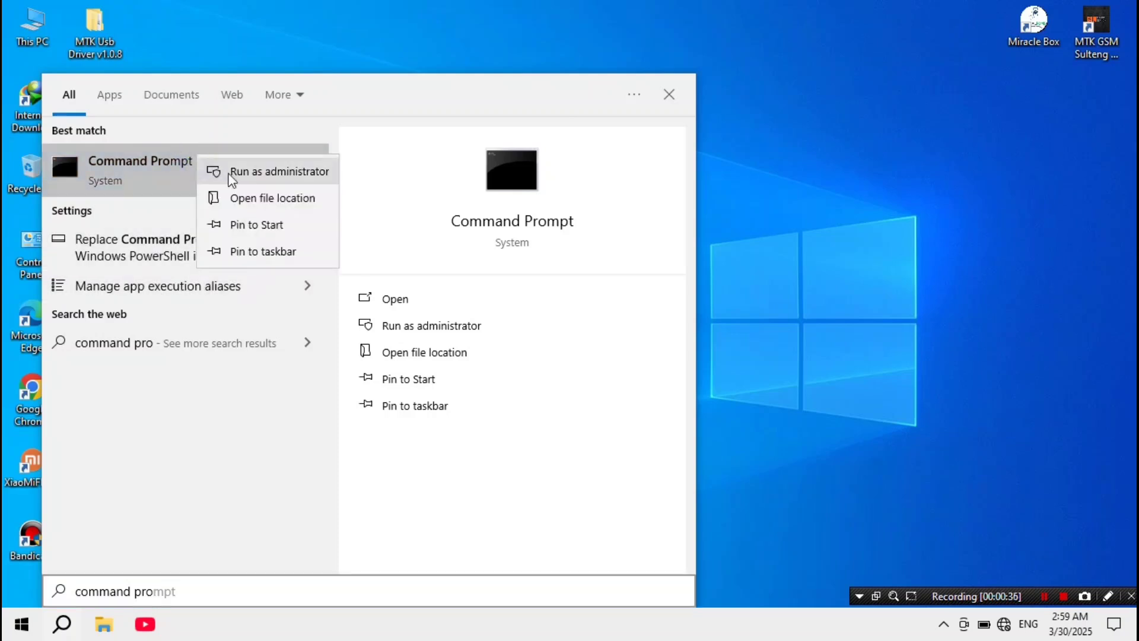
{"action": "left_click", "coordinate": [264, 174]}
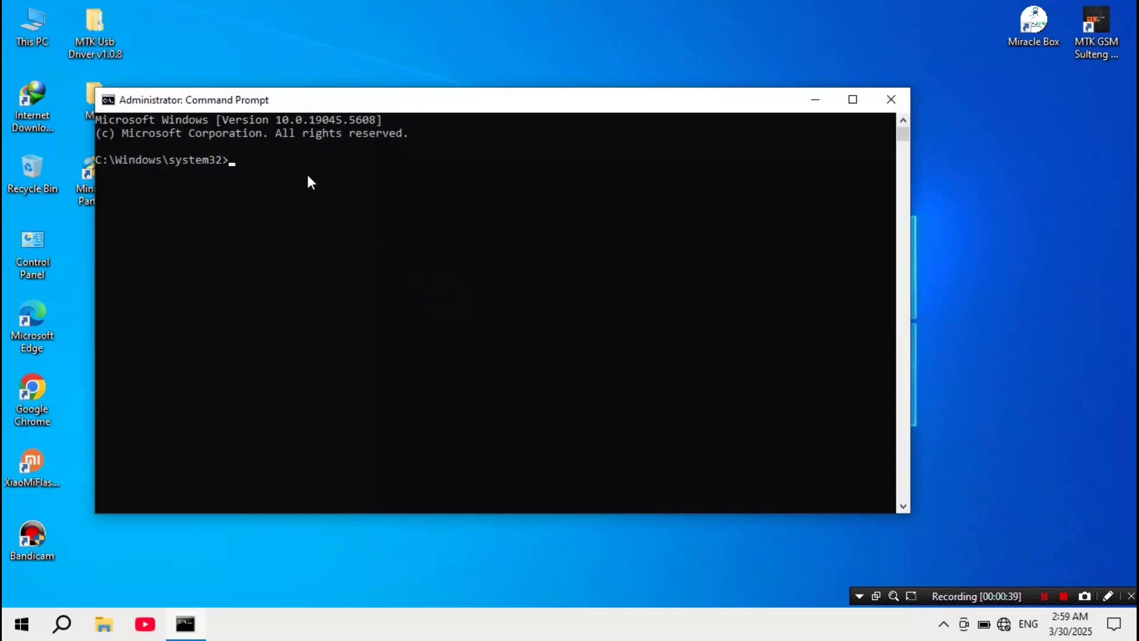
Generate a battery report by running the command powercfg /batteryreport.
{"action": "type", "text": "powercfg /batteryreport"}
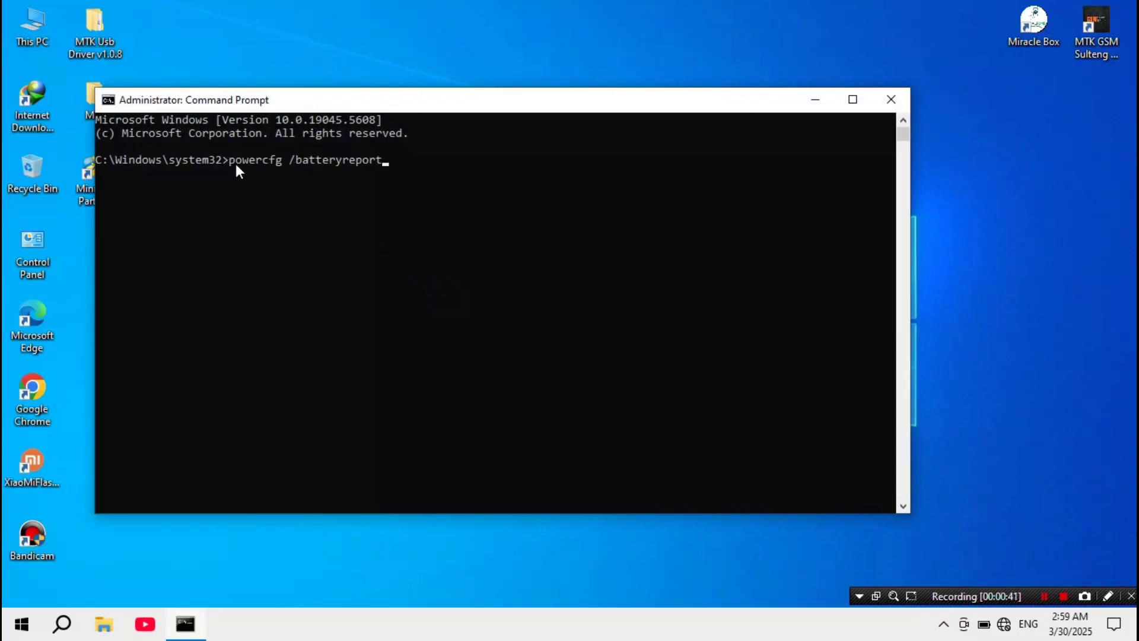
{"action": "left_click_drag", "start_coordinate": [230, 161], "coordinate": [376, 165]}
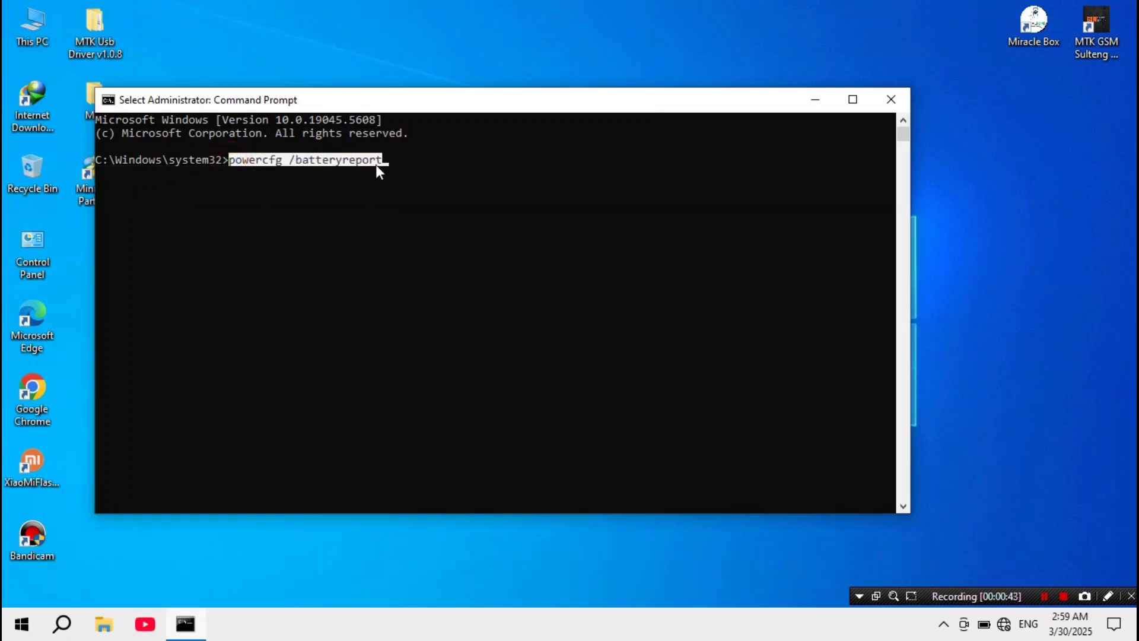
{"action": "left_click", "coordinate": [266, 159]}
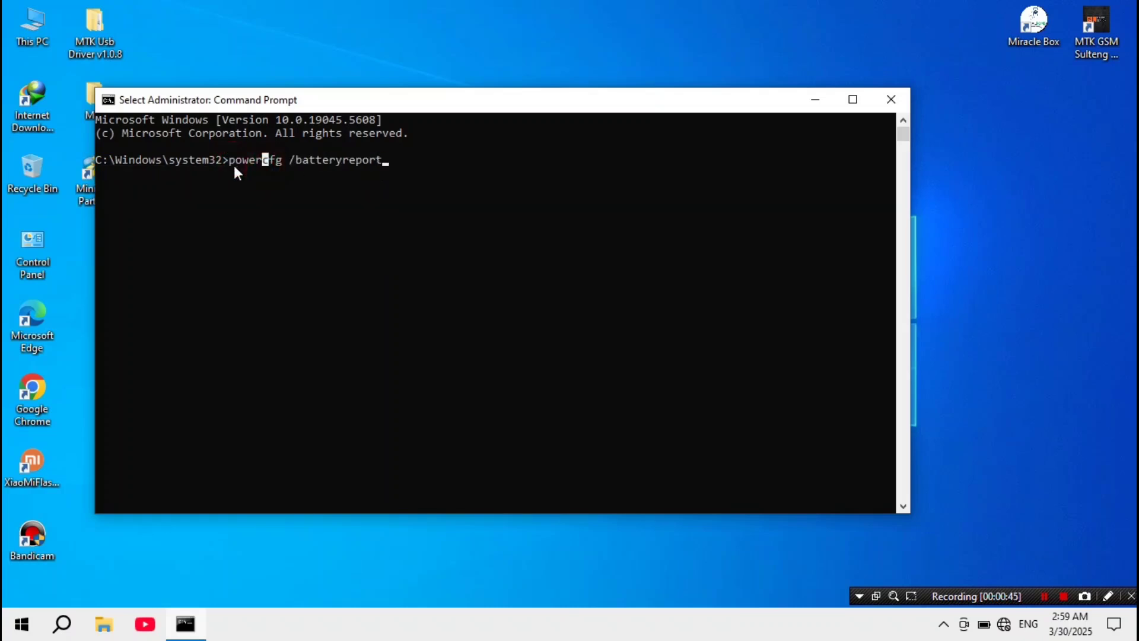
{"action": "left_click", "coordinate": [245, 174]}
{"action": "left_click", "coordinate": [398, 159]}
{"action": "key", "text": "Escape"}
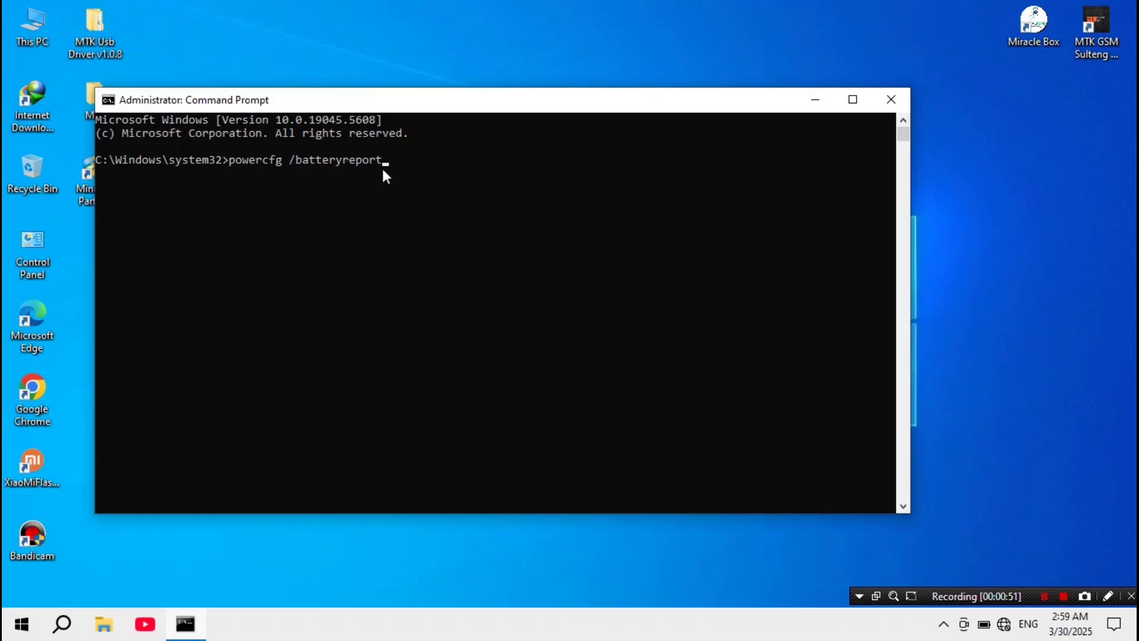
{"action": "key", "text": "Return"}
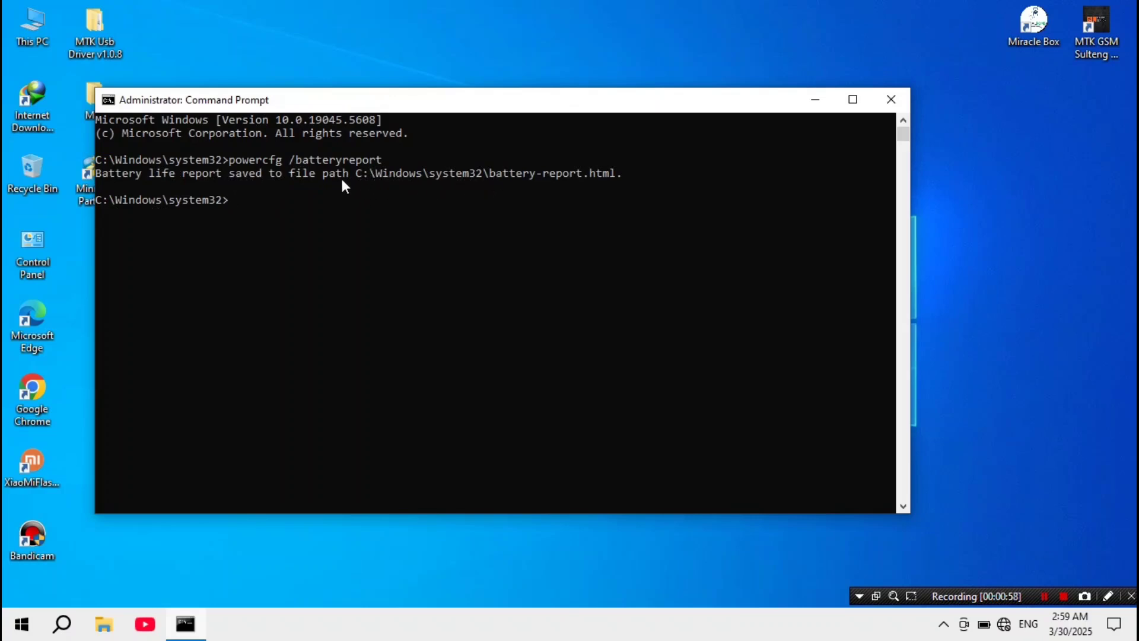
In File Explorer, go to C:\Users\WINDOWS 10 and open the battery-report HTML file in the browser.
{"action": "left_click", "coordinate": [113, 624]}
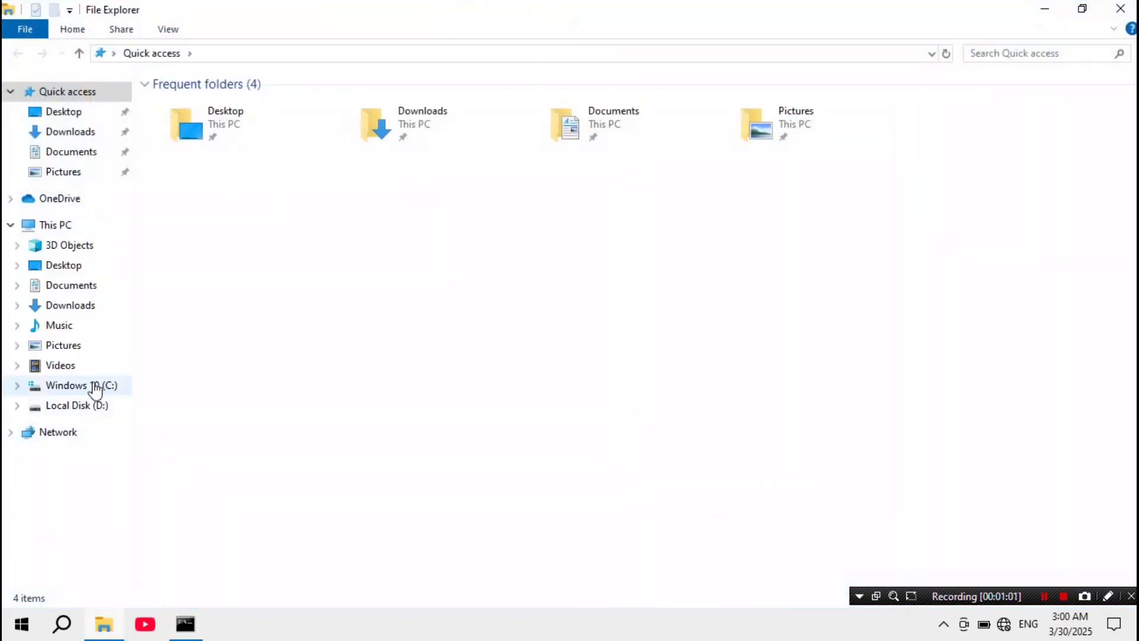
{"action": "left_click", "coordinate": [95, 388]}
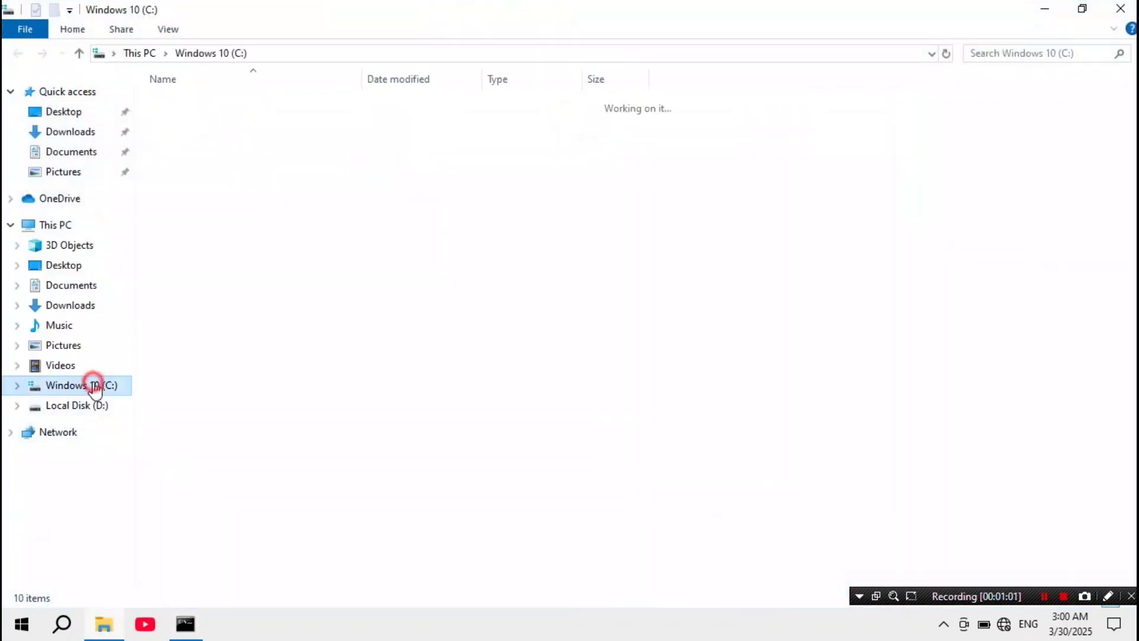
{"action": "double_click", "coordinate": [193, 207]}
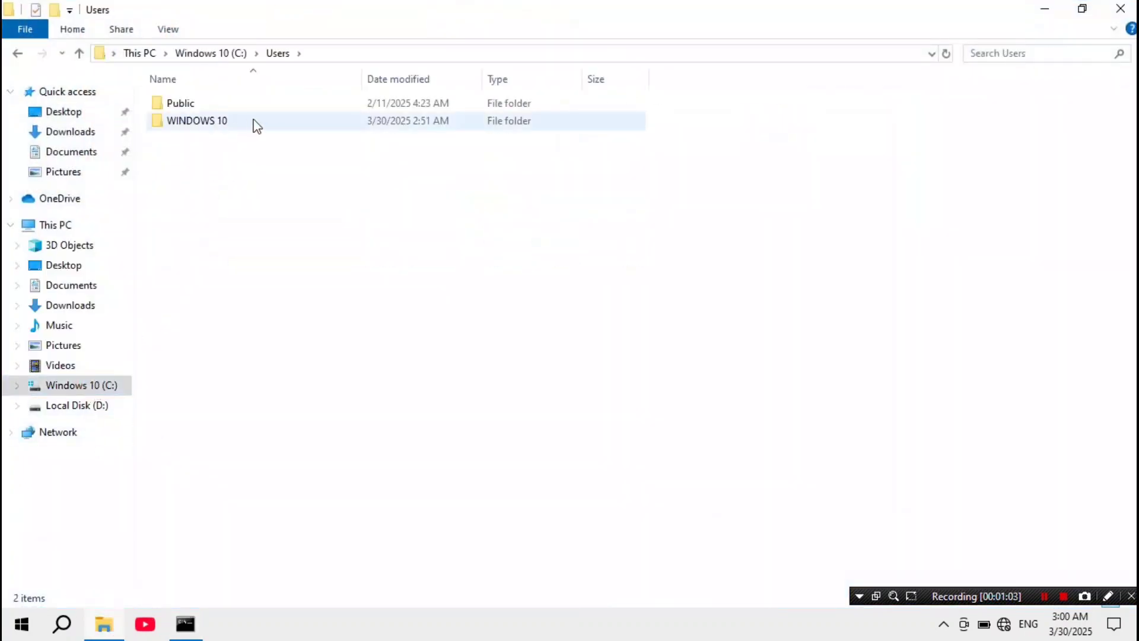
{"action": "double_click", "coordinate": [223, 125]}
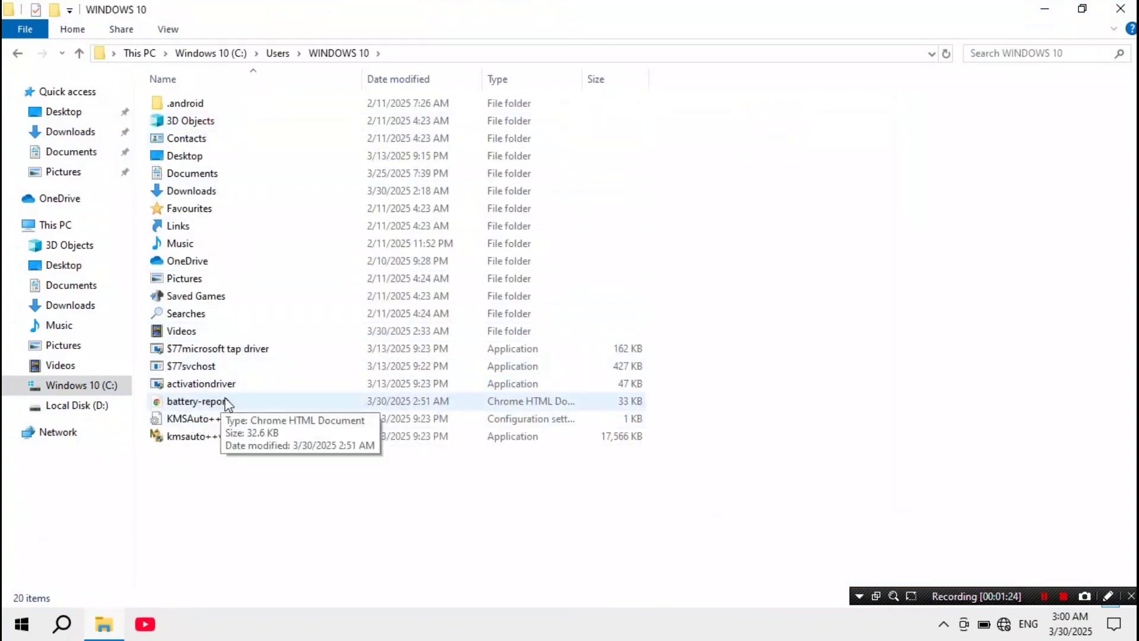
{"action": "double_click", "coordinate": [226, 401]}
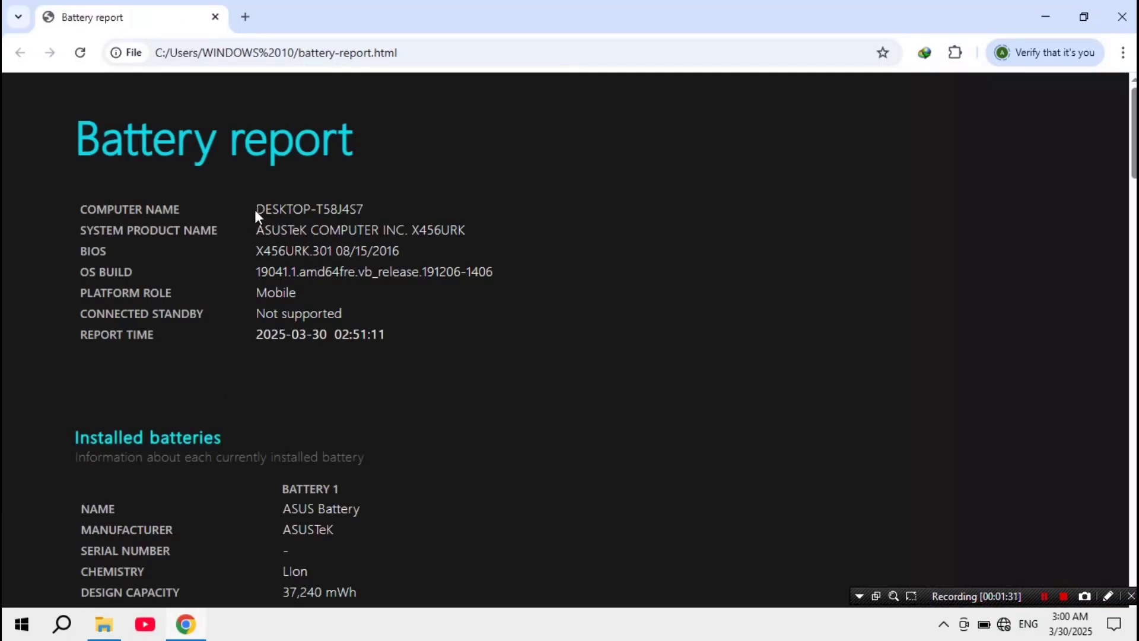
Examine the battery report's computer details, the installed battery's design capacity, full charge capacity and cycle count, and the recent usage table.
{"action": "left_click_drag", "start_coordinate": [255, 209], "coordinate": [397, 214]}
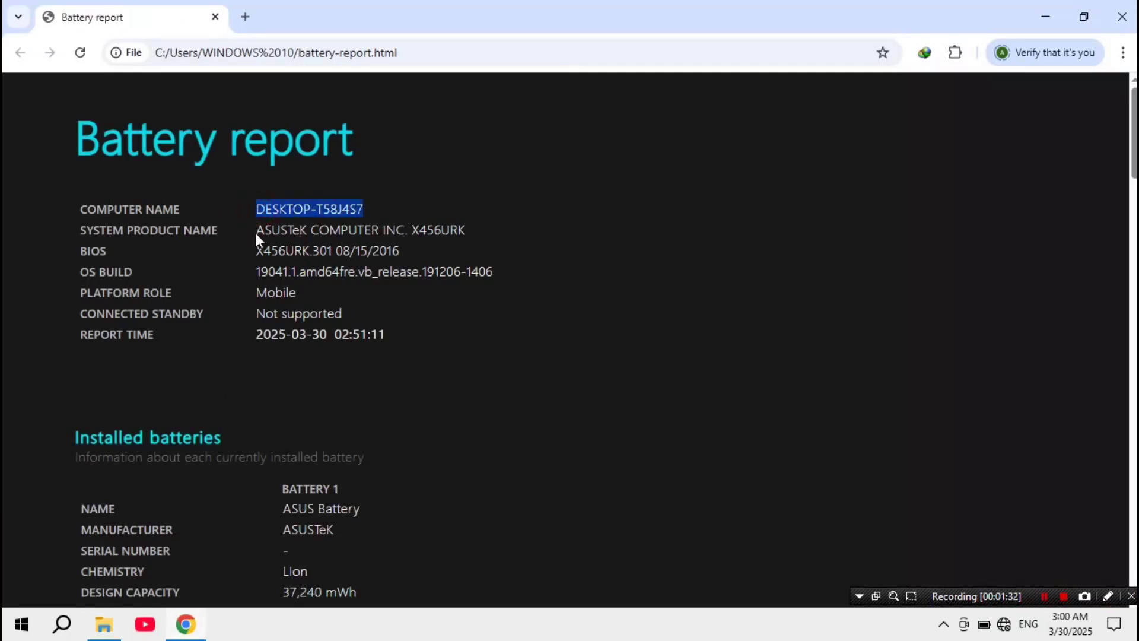
{"action": "left_click_drag", "start_coordinate": [256, 231], "coordinate": [493, 226]}
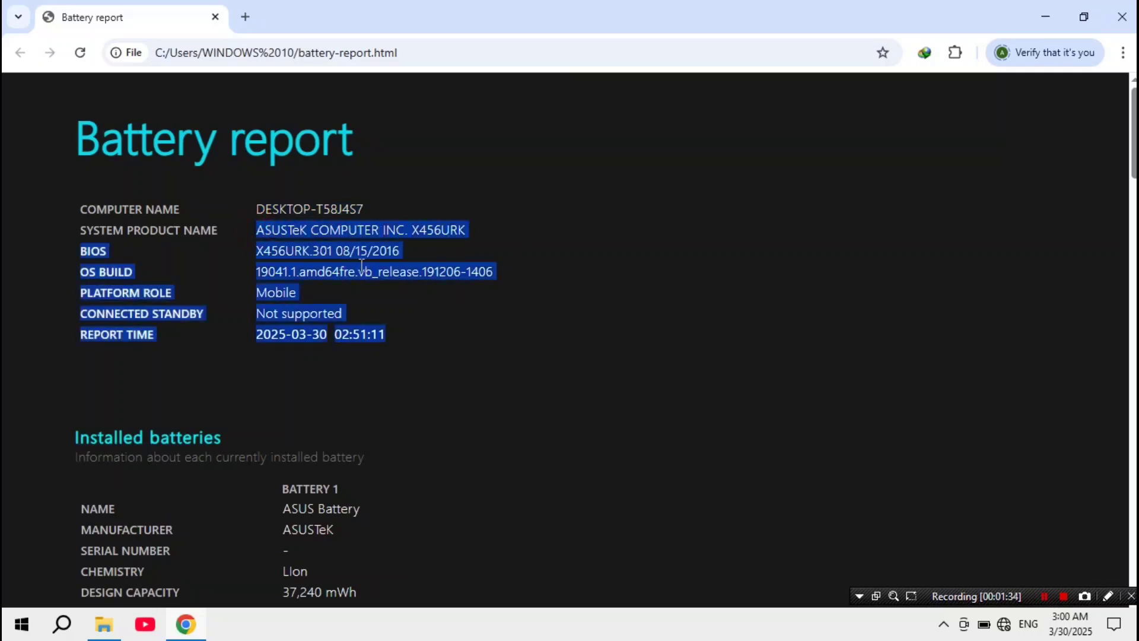
{"action": "left_click", "coordinate": [302, 313]}
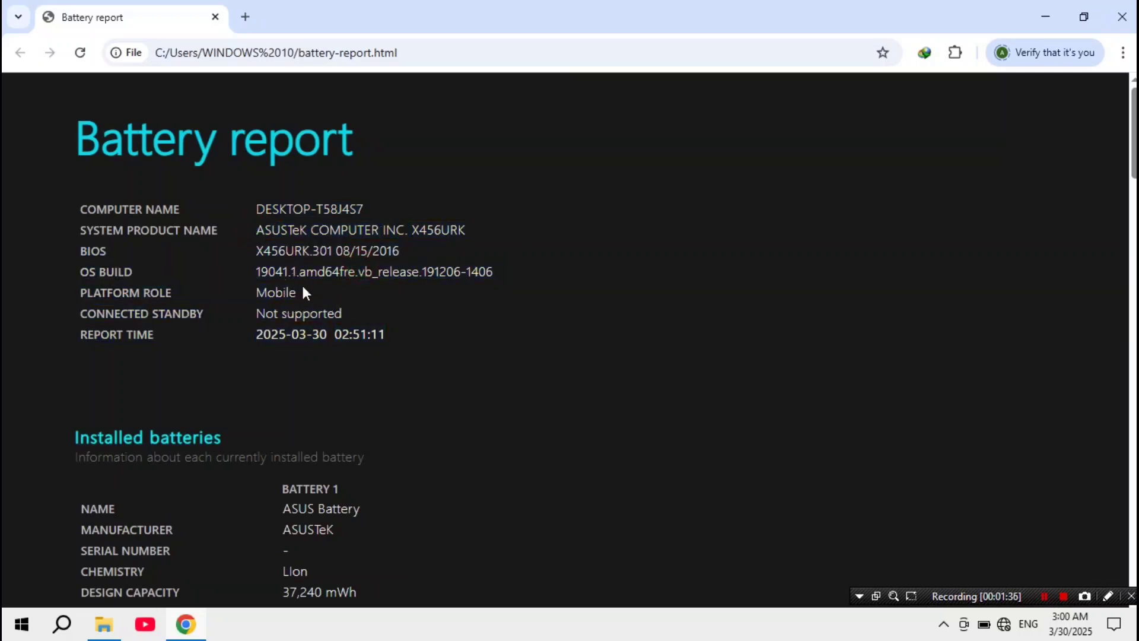
{"action": "scroll", "coordinate": [419, 294], "scroll_direction": "down", "scroll_amount": 4}
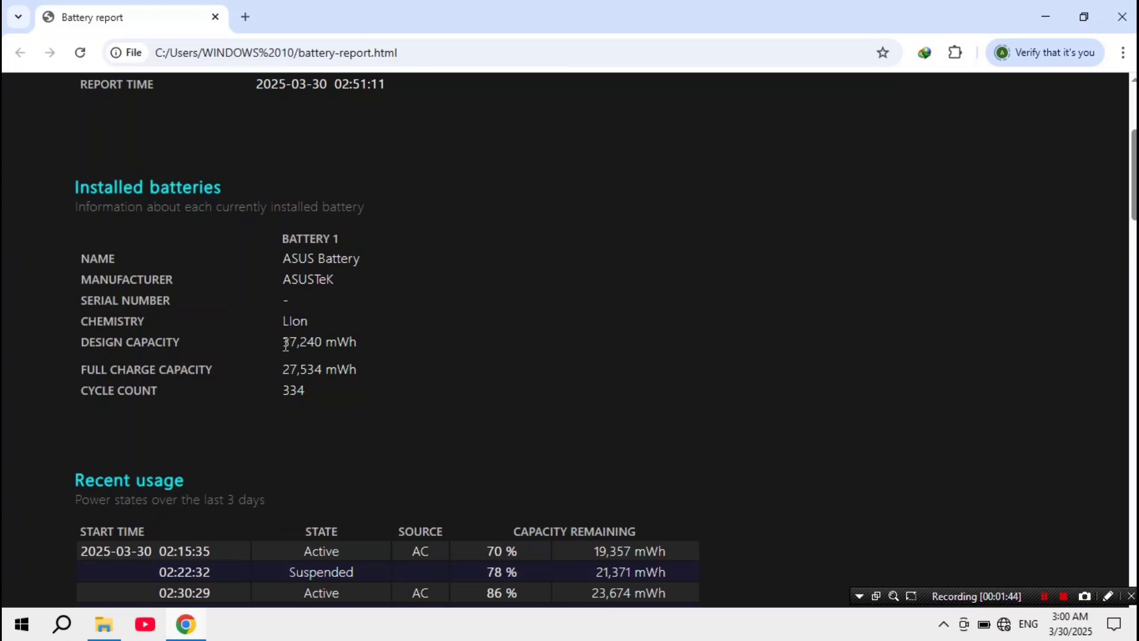
{"action": "left_click_drag", "start_coordinate": [287, 344], "coordinate": [369, 343]}
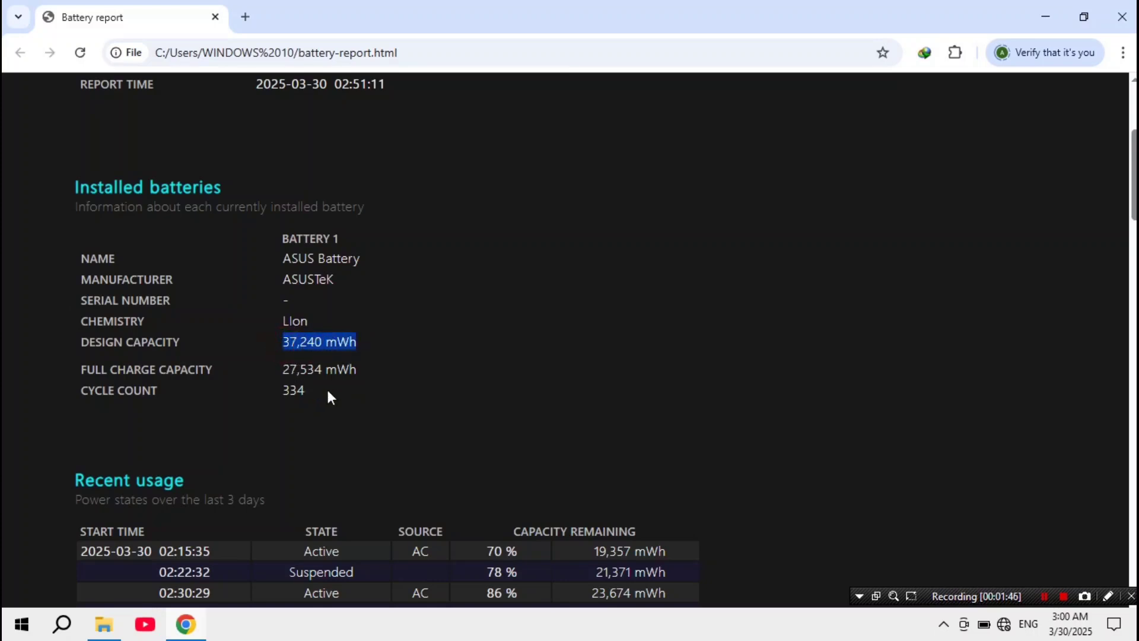
{"action": "scroll", "coordinate": [343, 381], "scroll_direction": "down", "scroll_amount": 4}
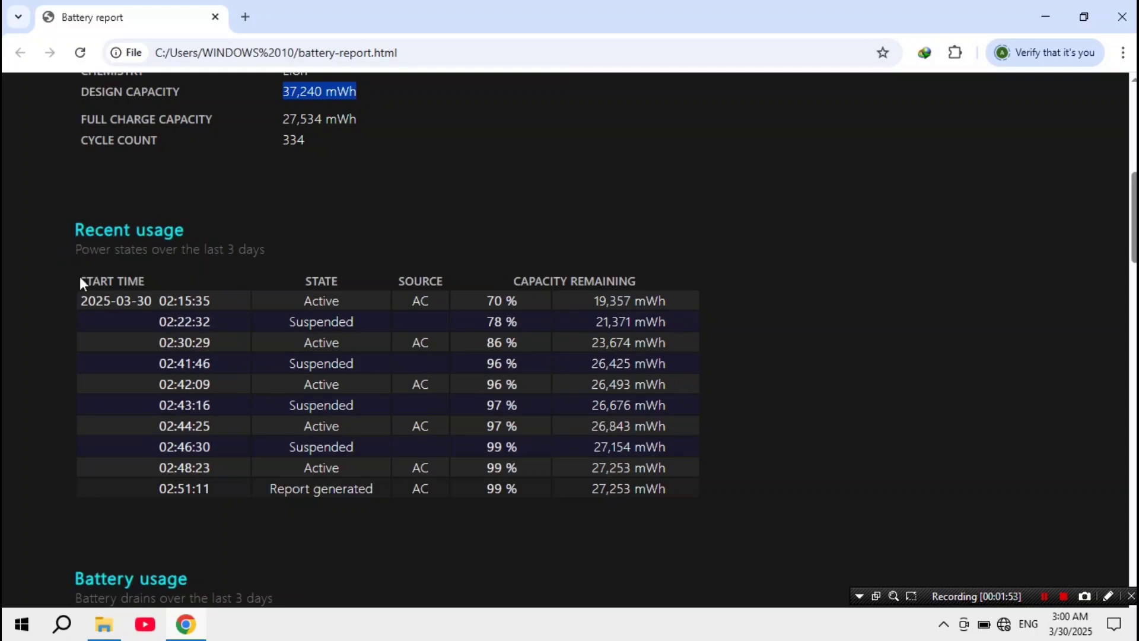
{"action": "left_click_drag", "start_coordinate": [83, 278], "coordinate": [681, 490]}
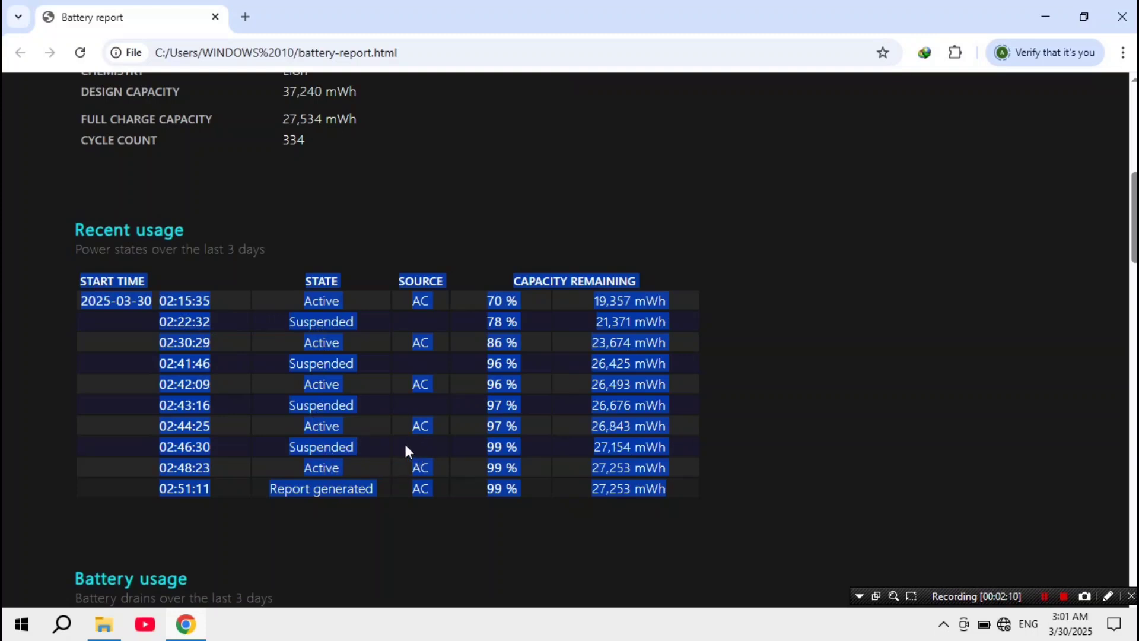
{"action": "scroll", "coordinate": [499, 443], "scroll_direction": "down", "scroll_amount": 1}
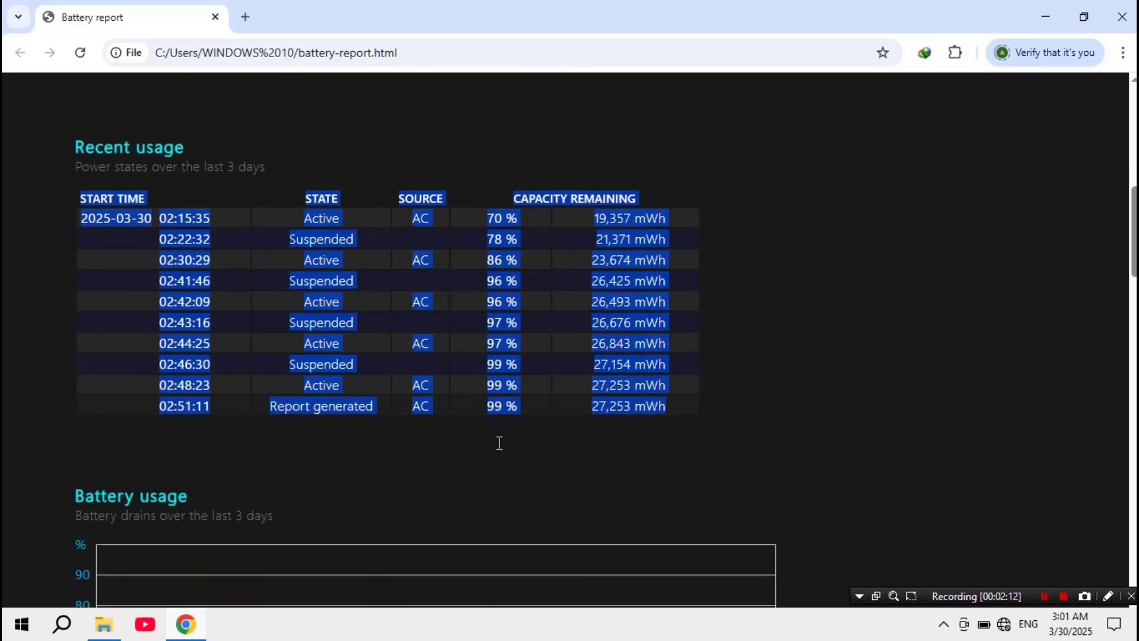
{"action": "scroll", "coordinate": [475, 435], "scroll_direction": "up", "scroll_amount": 1}
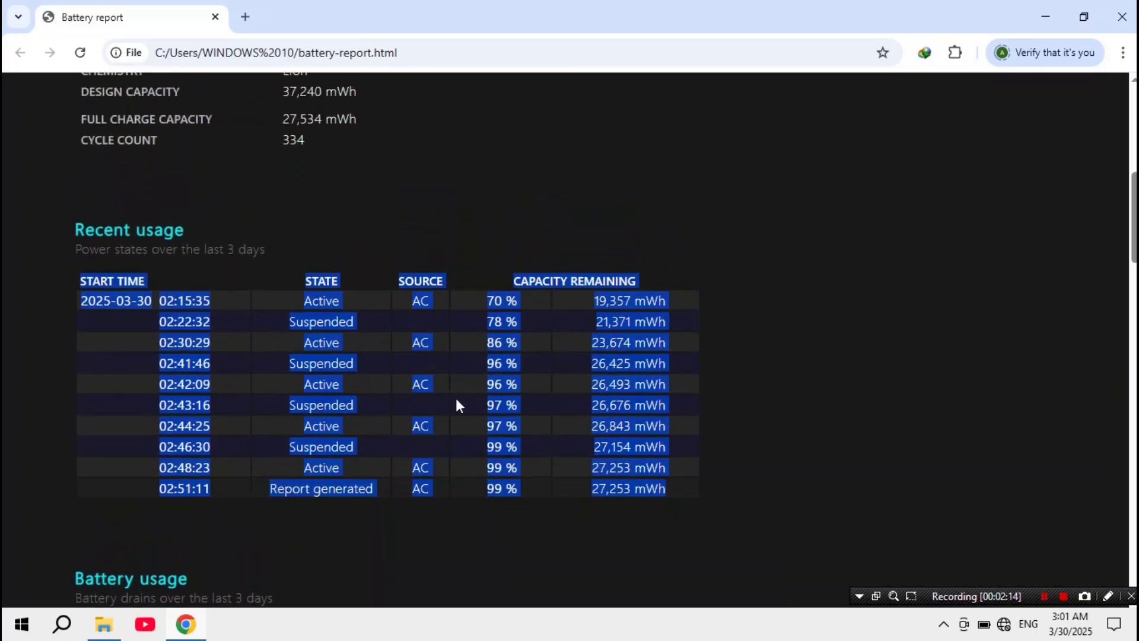
{"action": "left_click", "coordinate": [749, 344]}
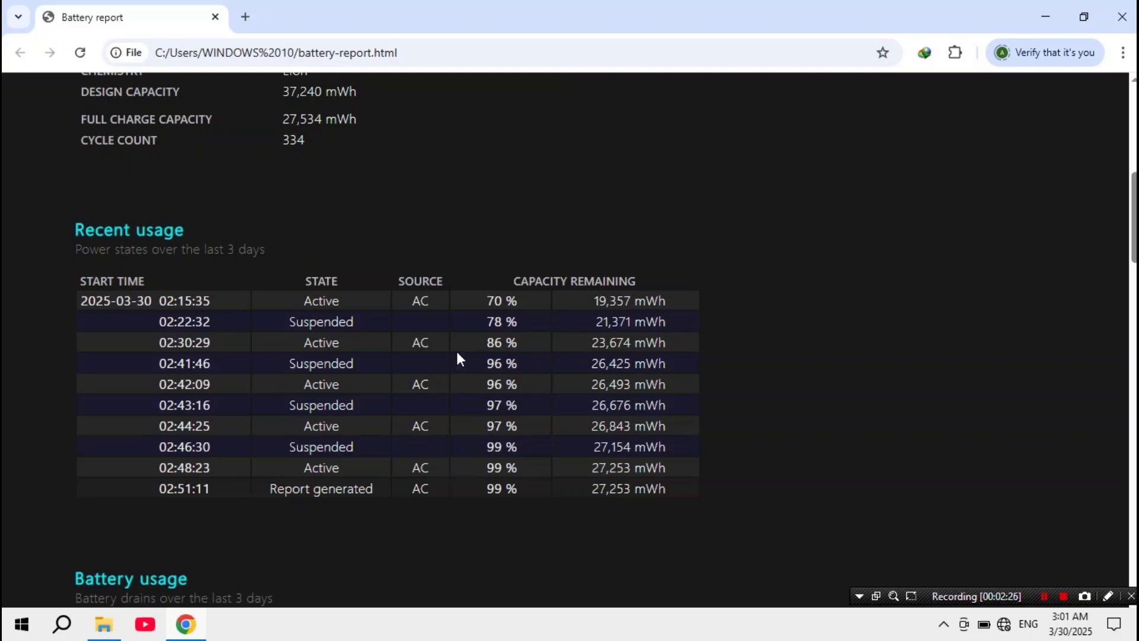
{"action": "scroll", "coordinate": [426, 294], "scroll_direction": "up", "scroll_amount": 8}
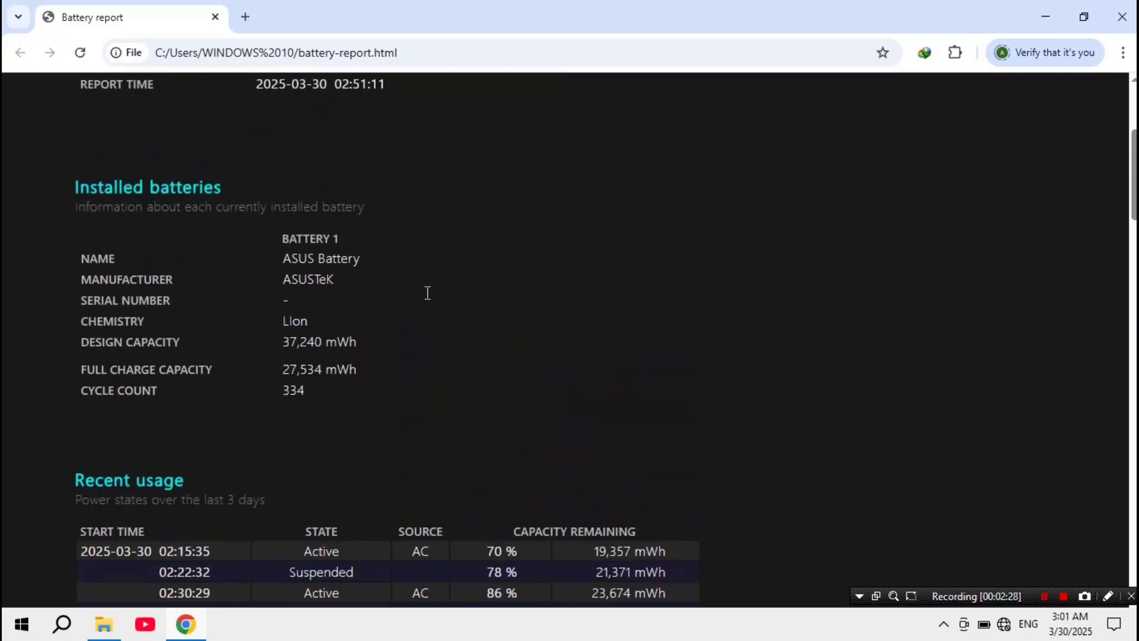
Replace the report tab with a new one, search Google for "battery info view" and open Uptodown's BatteryInfoView for Windows page.
{"action": "left_click", "coordinate": [245, 16]}
{"action": "left_click", "coordinate": [214, 16]}
{"action": "left_click", "coordinate": [225, 47]}
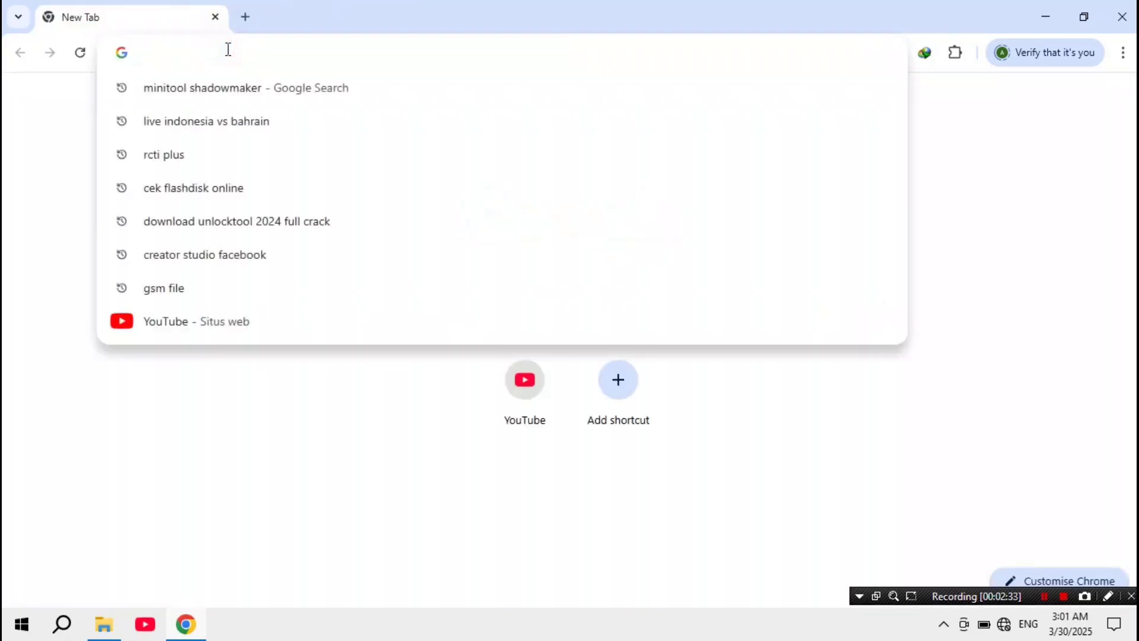
{"action": "type", "text": "b"}
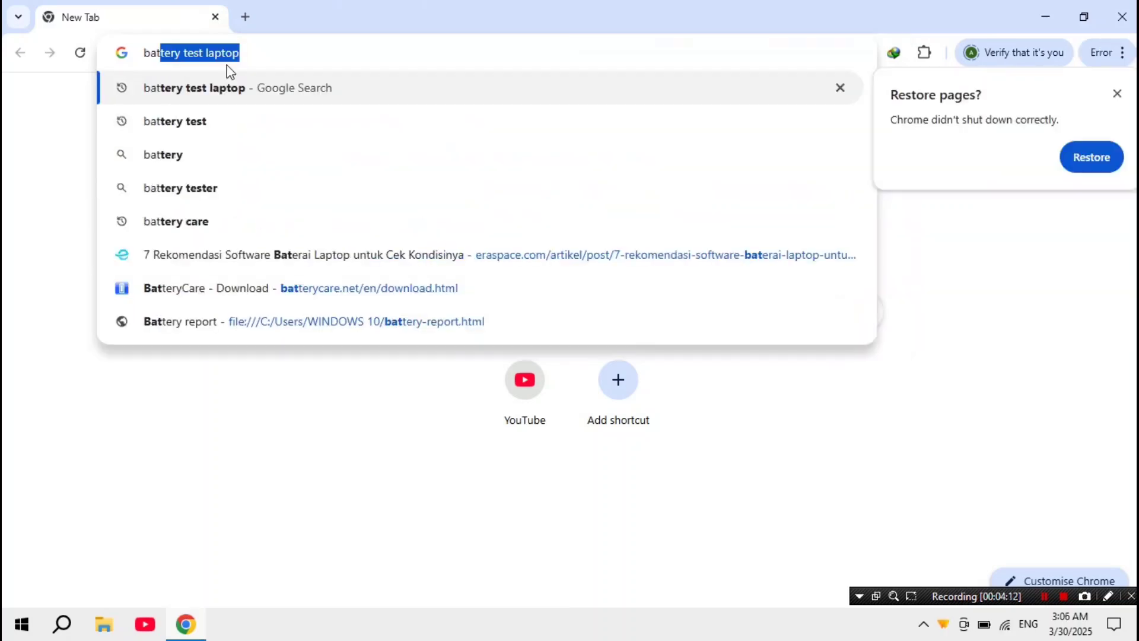
{"action": "type", "text": "attery info view"}
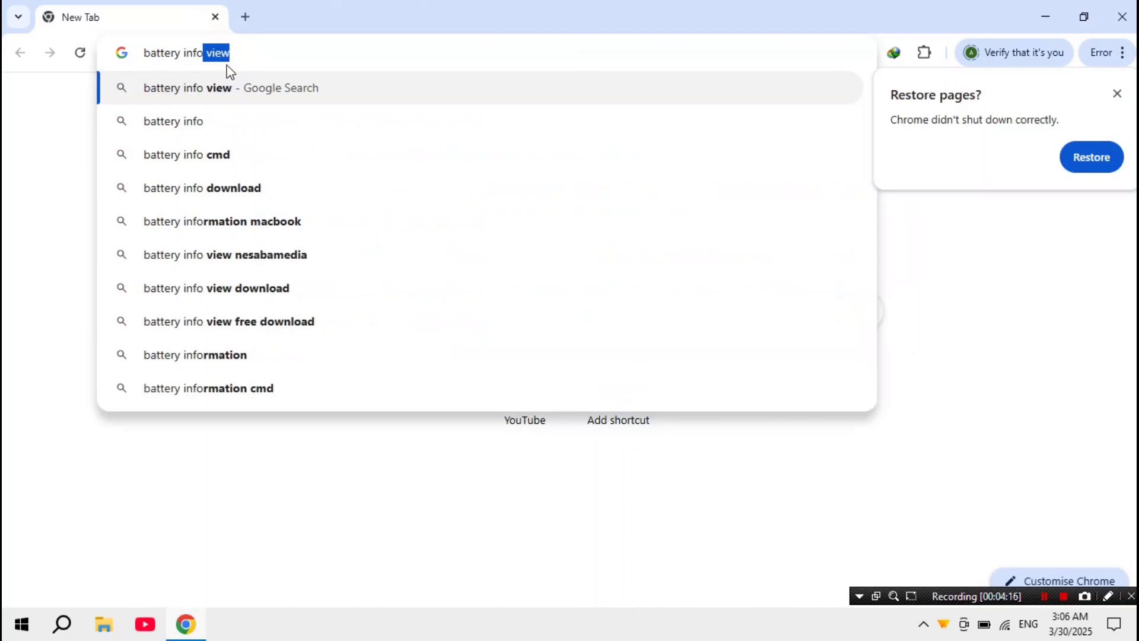
{"action": "left_click", "coordinate": [233, 83]}
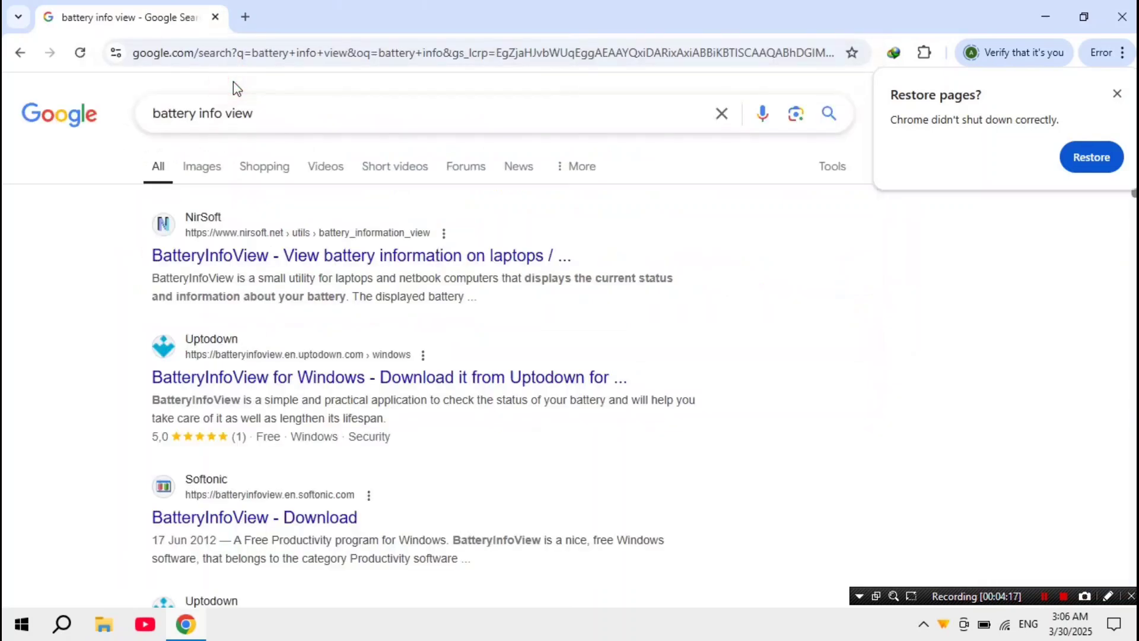
{"action": "left_click", "coordinate": [218, 380]}
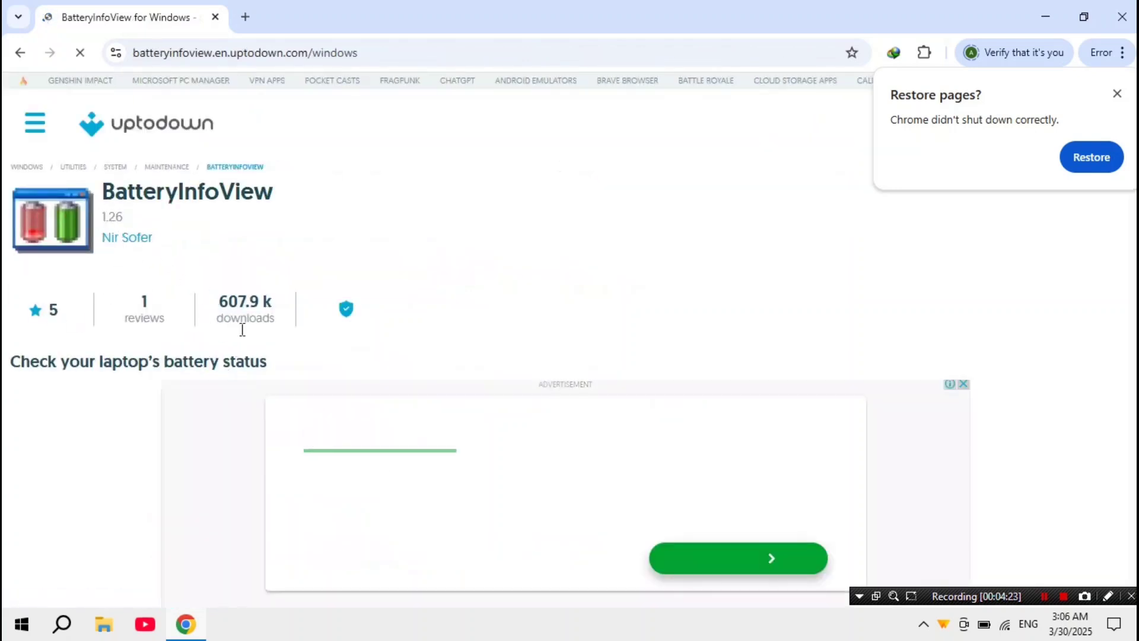
Request the download of BatteryInfoView's latest version from its Uptodown download page, dismissing the browser's prompt to restore pages.
{"action": "scroll", "coordinate": [265, 320], "scroll_direction": "down", "scroll_amount": 3}
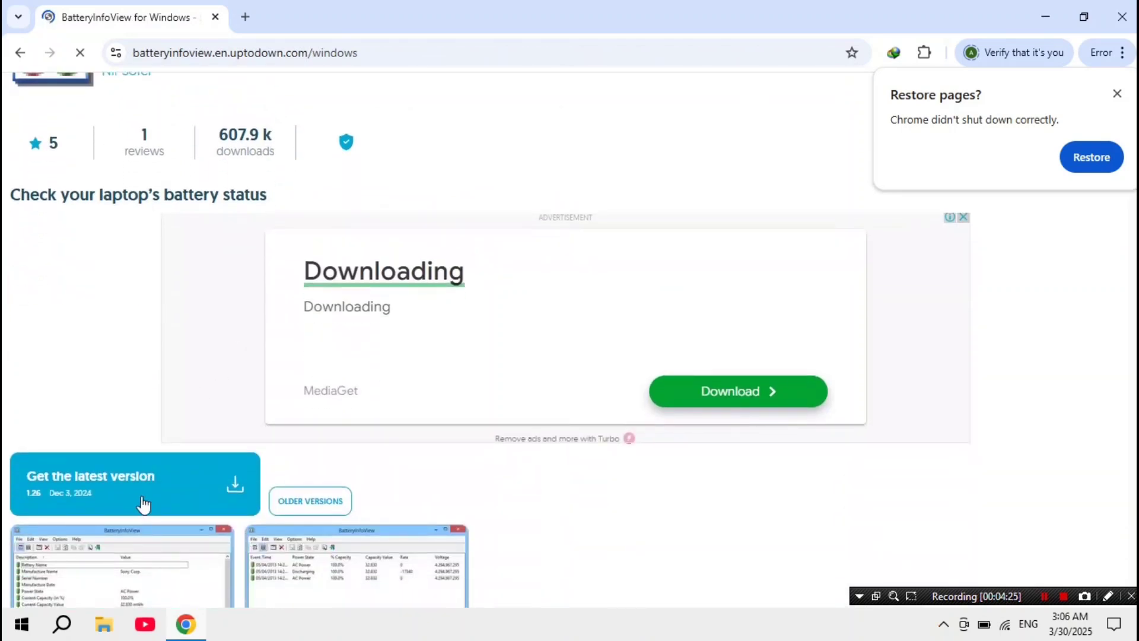
{"action": "left_click", "coordinate": [121, 482]}
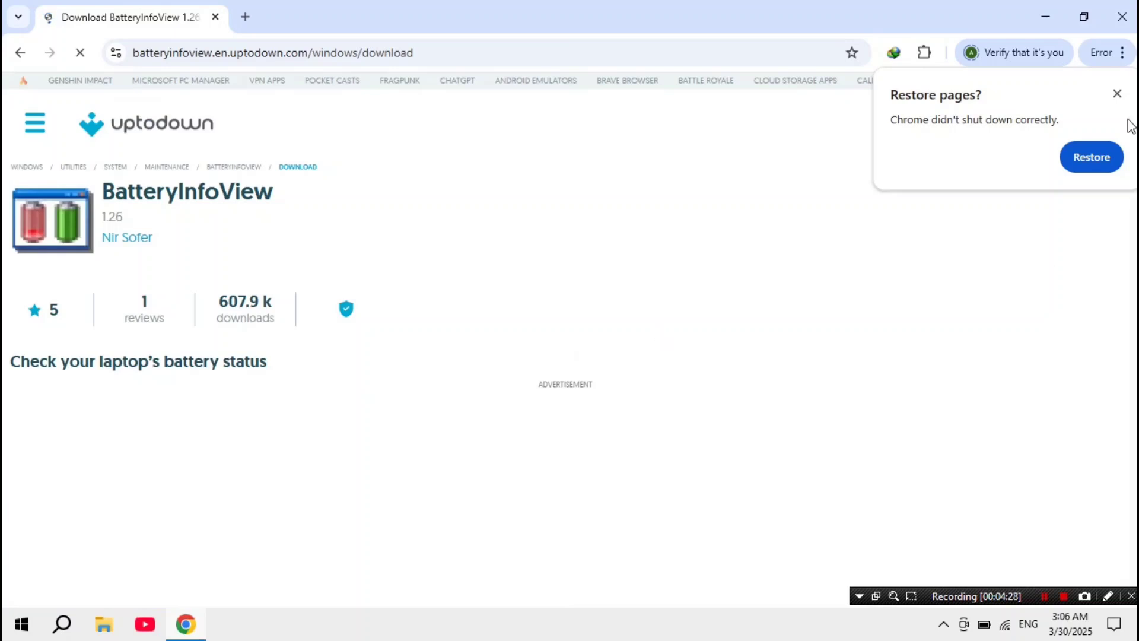
{"action": "left_click", "coordinate": [1115, 95]}
{"action": "scroll", "coordinate": [172, 332], "scroll_direction": "down", "scroll_amount": 4}
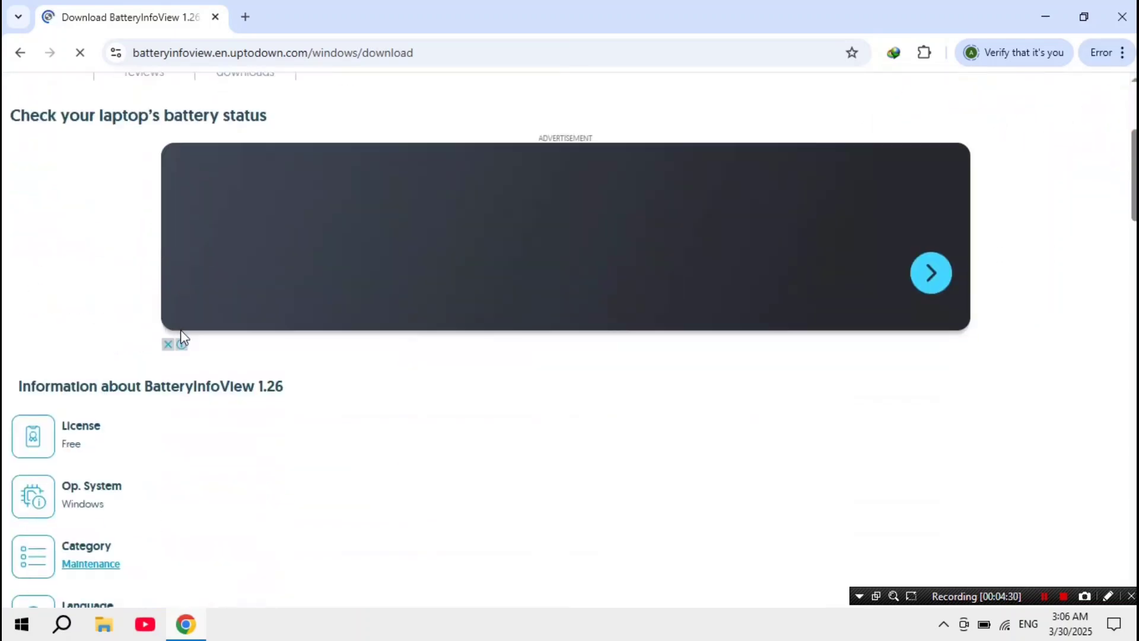
{"action": "scroll", "coordinate": [224, 442], "scroll_direction": "down", "scroll_amount": 10}
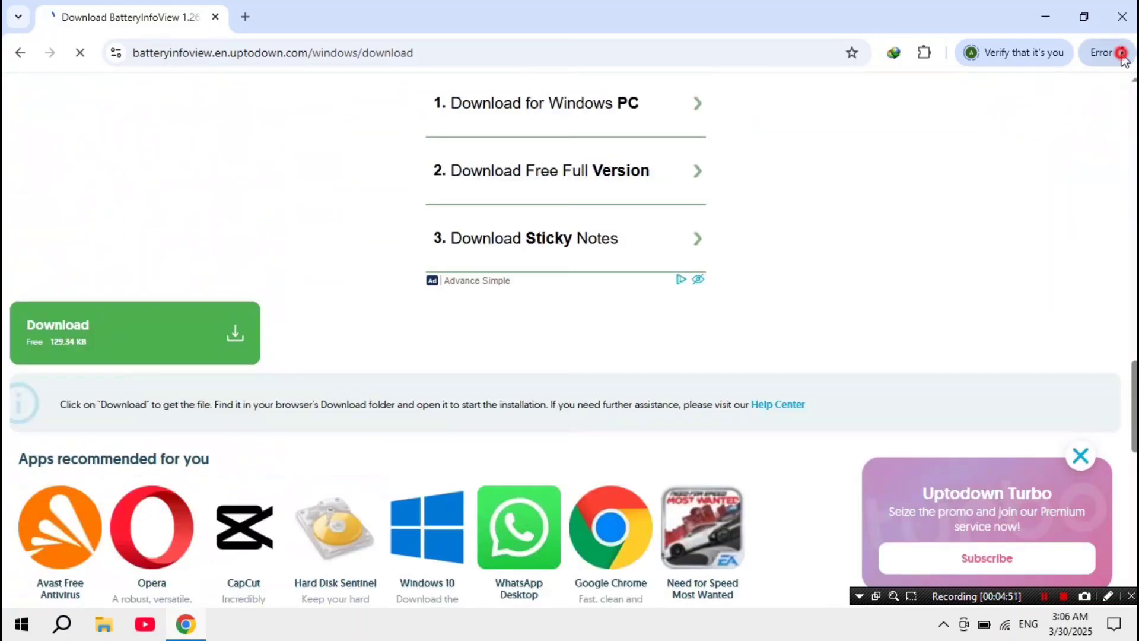
Review the browser's notice about the newly added Web Safety extension and remove that extension.
{"action": "left_click", "coordinate": [1121, 52]}
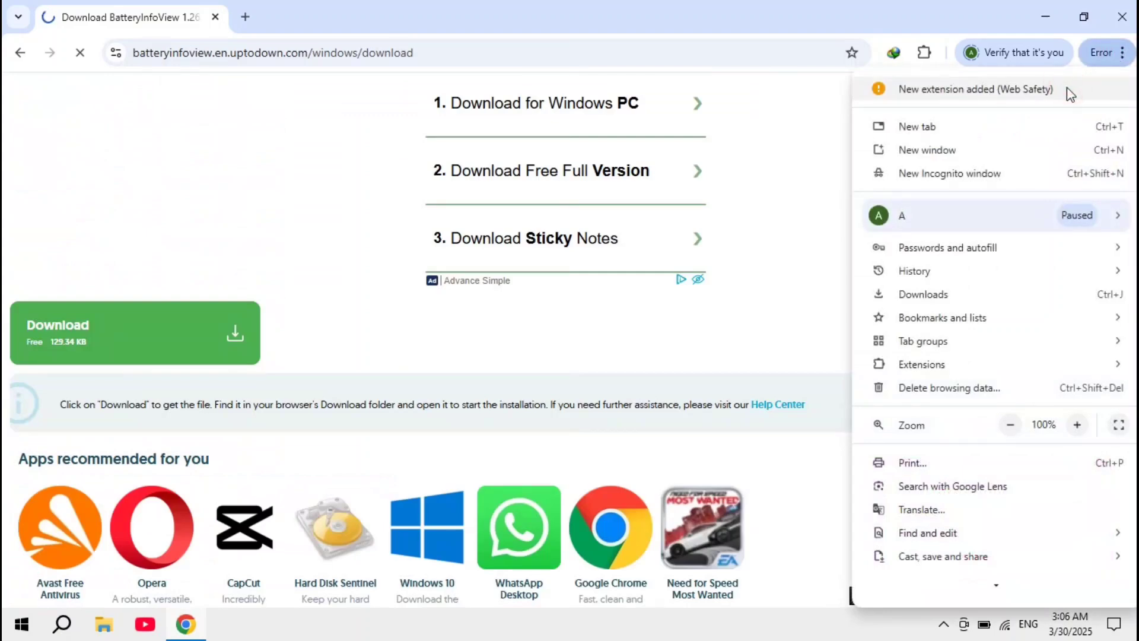
{"action": "left_click", "coordinate": [1070, 94]}
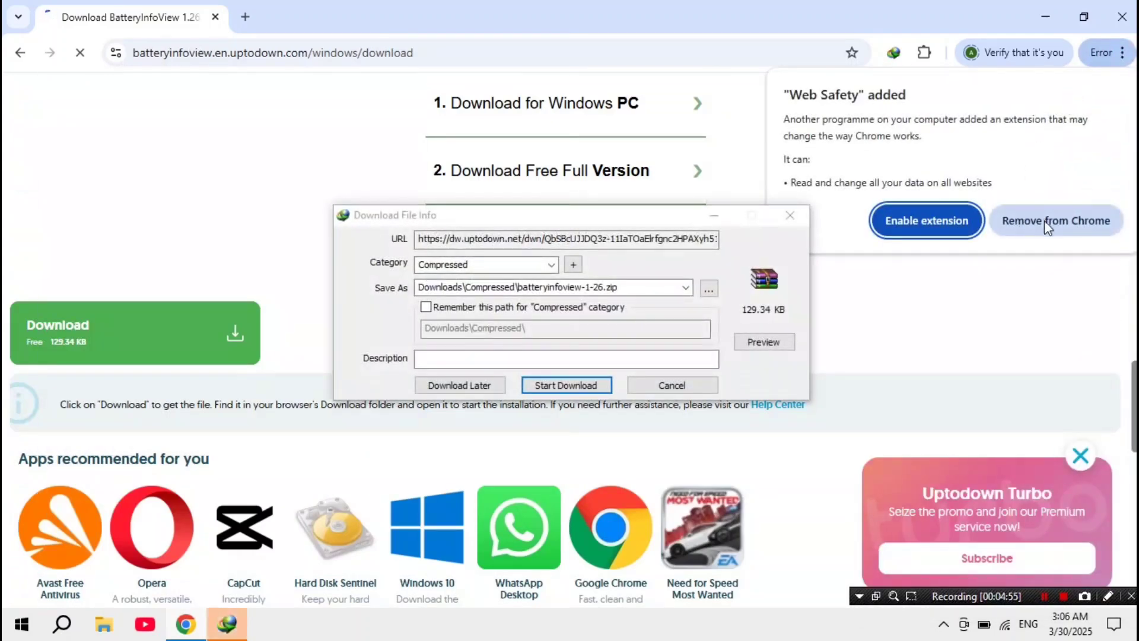
{"action": "left_click", "coordinate": [1045, 225]}
Start downloading batteryinfoview-1-26.zip, agree to create the Downloads\Compressed folder and open the folder containing the downloaded file.
{"action": "left_click", "coordinate": [566, 386]}
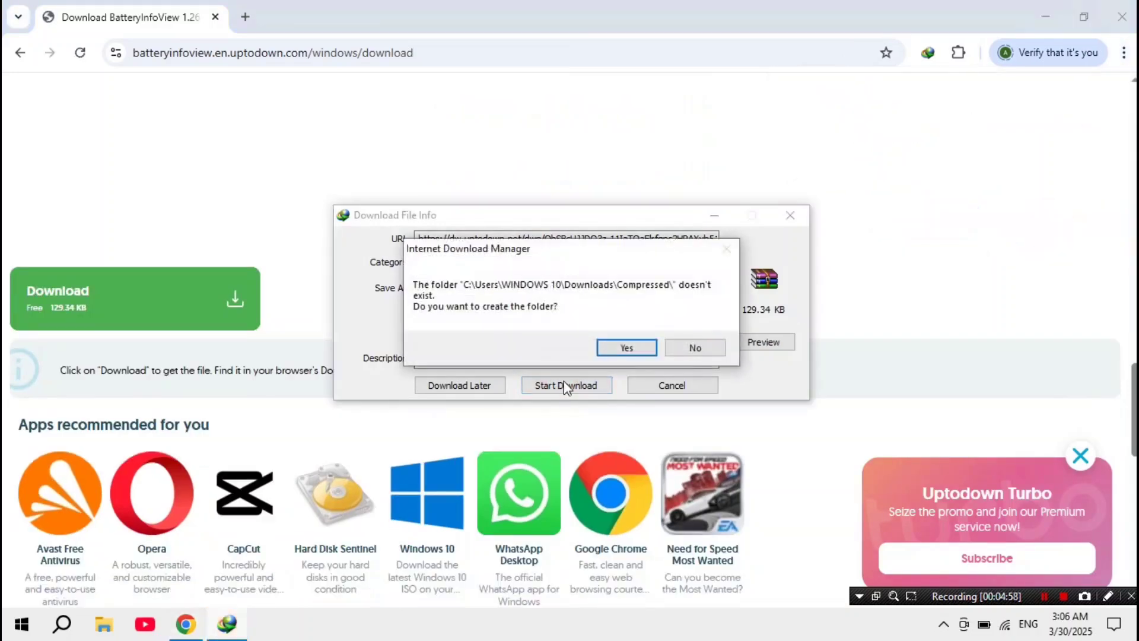
{"action": "left_click", "coordinate": [623, 349]}
{"action": "left_click", "coordinate": [572, 360]}
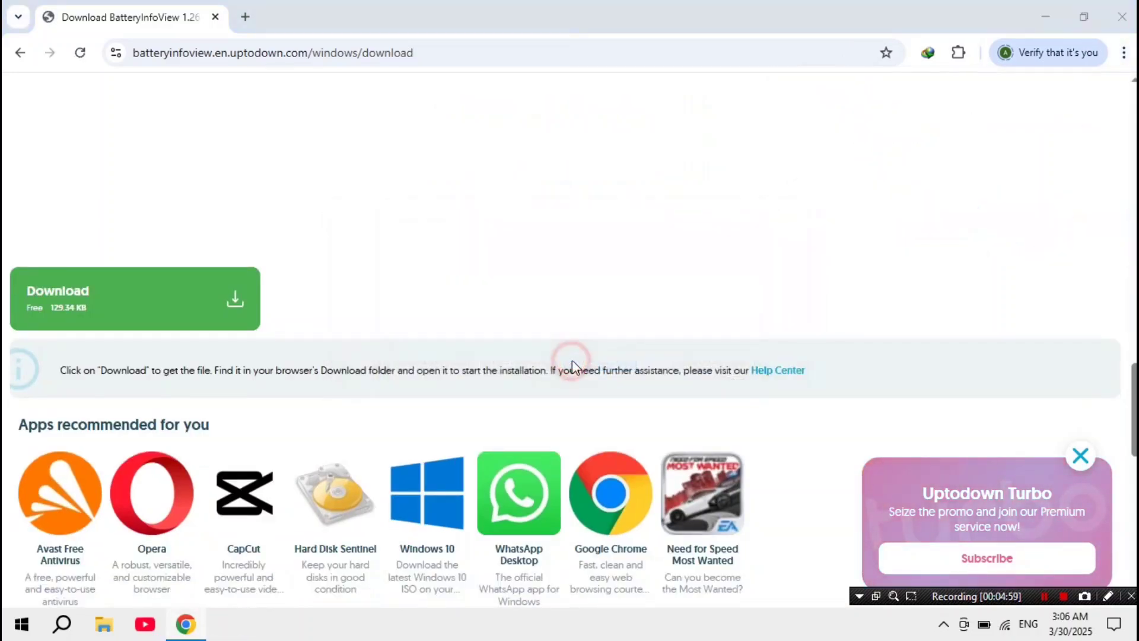
Open the batteryinfoview-1-26 archive in WinRAR and run the BatteryInfoView application inside it.
{"action": "left_click", "coordinate": [227, 98]}
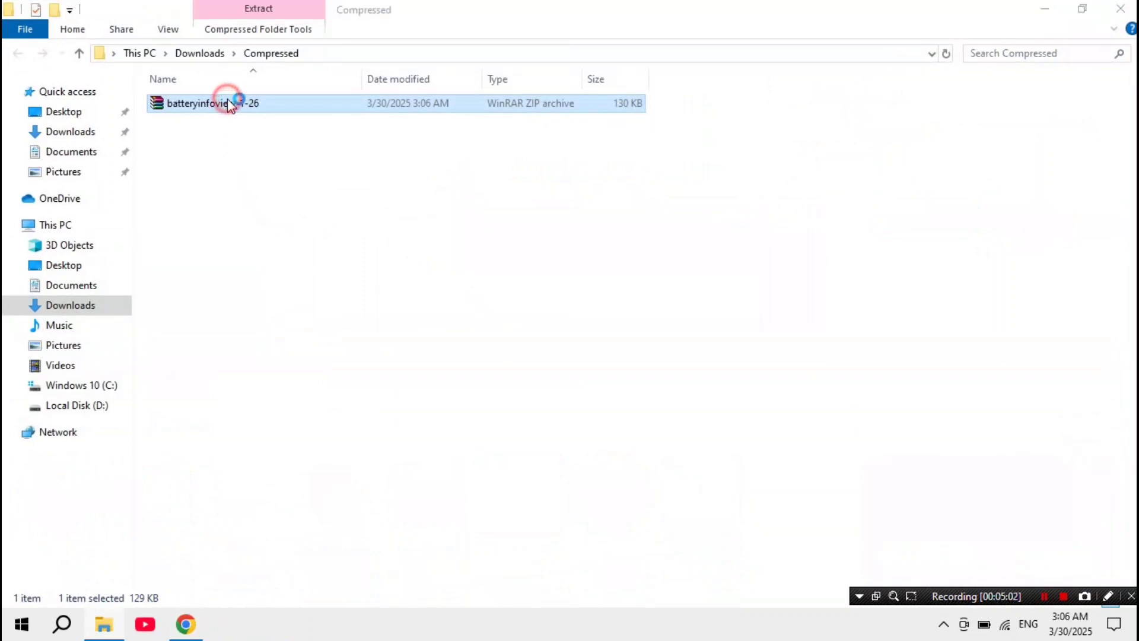
{"action": "double_click", "coordinate": [227, 102]}
{"action": "left_click", "coordinate": [165, 270]}
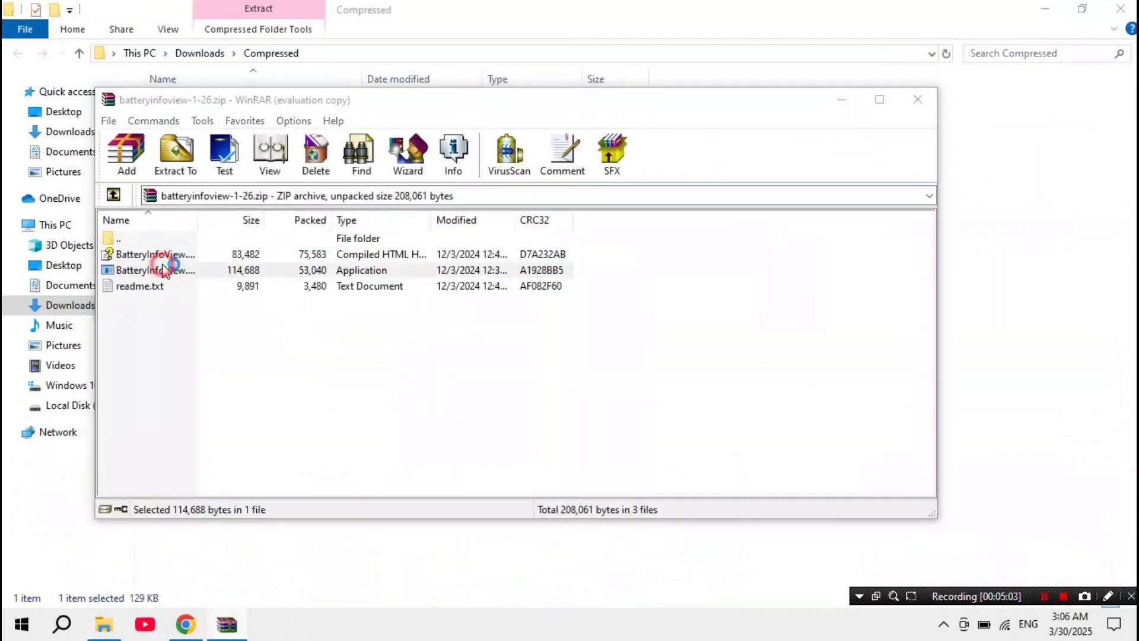
{"action": "double_click", "coordinate": [164, 270]}
Close WinRAR with its licence reminder, the Compressed folder window and the browser, leaving BatteryInfoView open.
{"action": "left_click", "coordinate": [917, 100]}
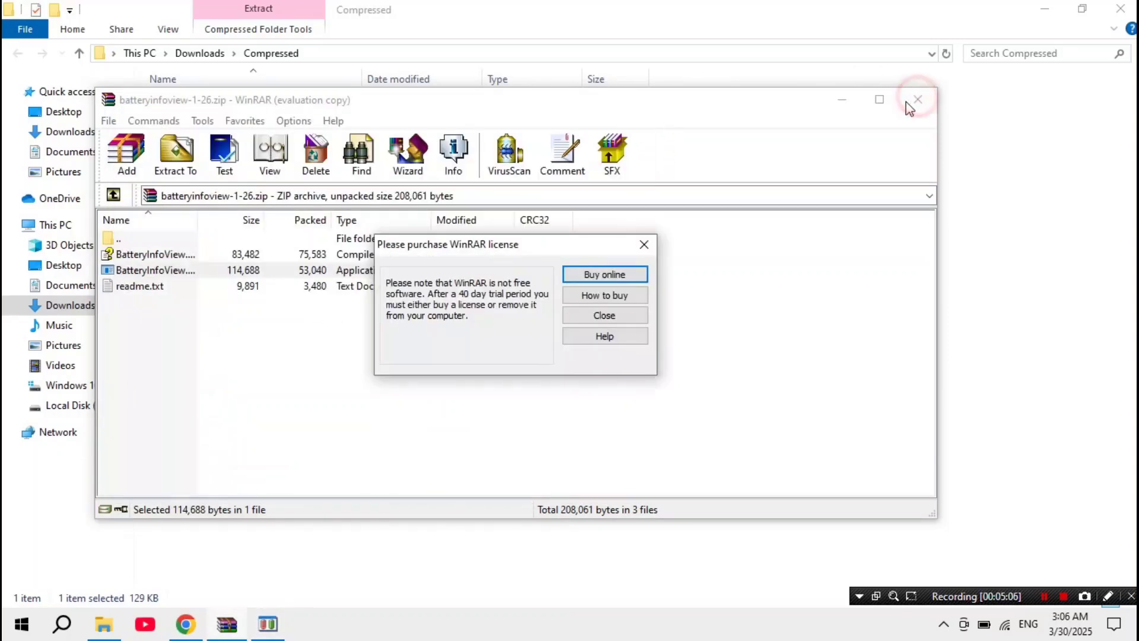
{"action": "left_click", "coordinate": [616, 316]}
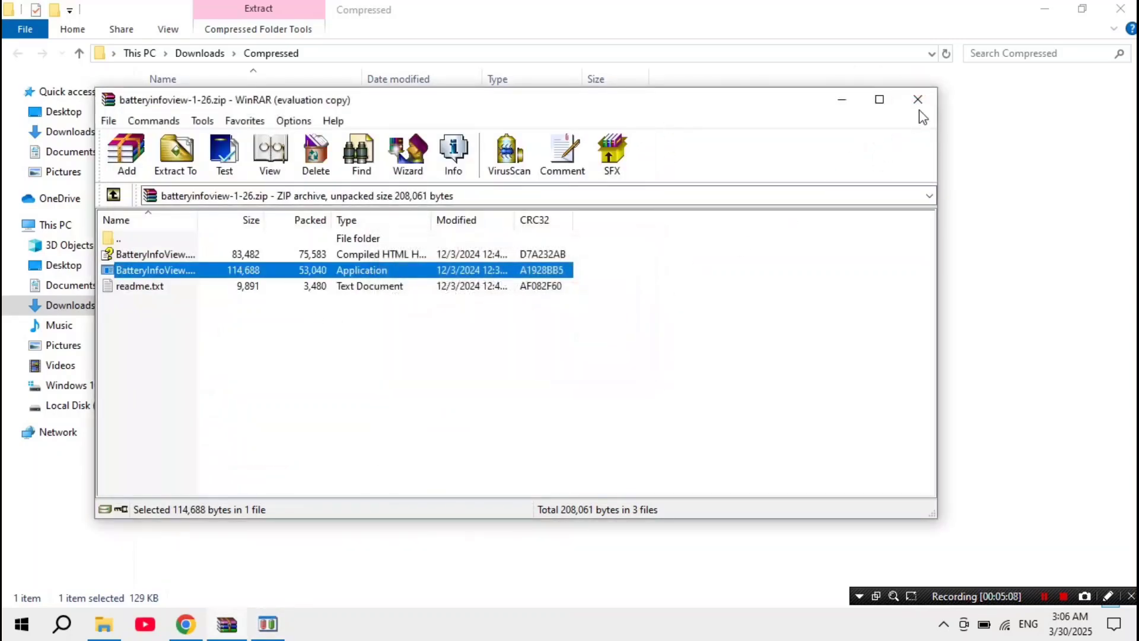
{"action": "left_click", "coordinate": [917, 100]}
{"action": "left_click", "coordinate": [1119, 9]}
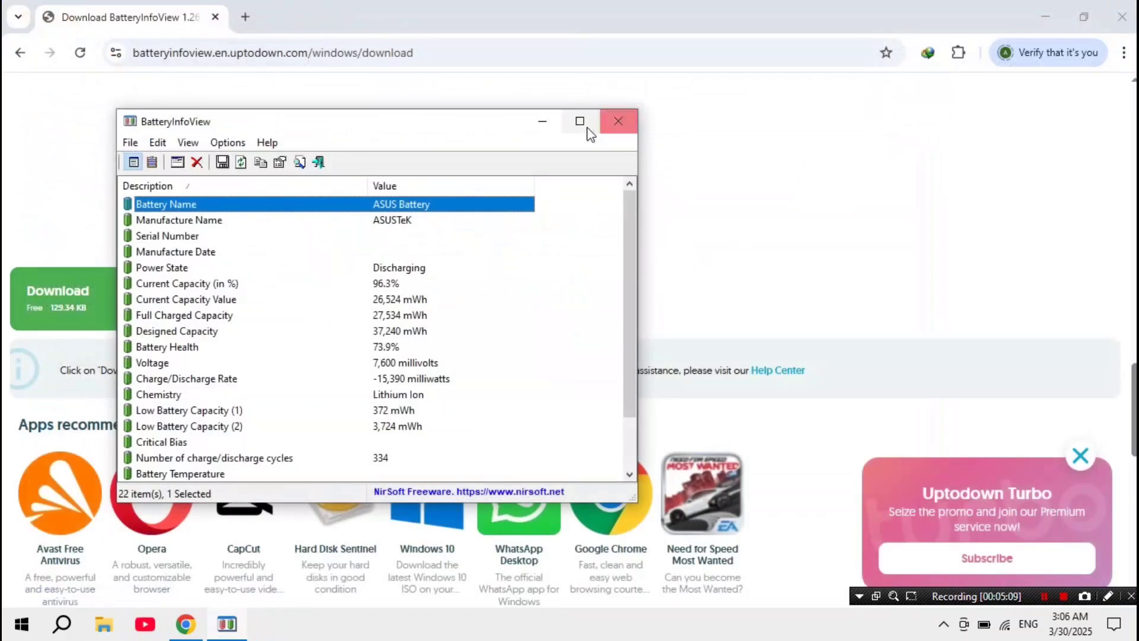
{"action": "left_click", "coordinate": [1120, 9]}
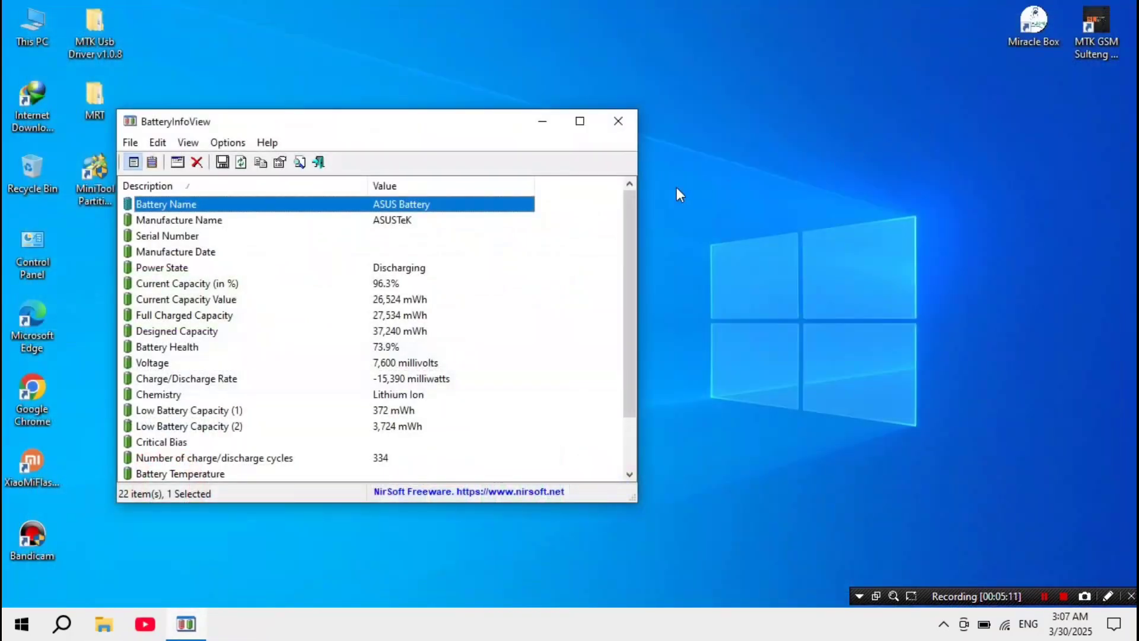
Maximize BatteryInfoView, examine the Battery Health entry in the battery details, and close the utility.
{"action": "left_click", "coordinate": [579, 121]}
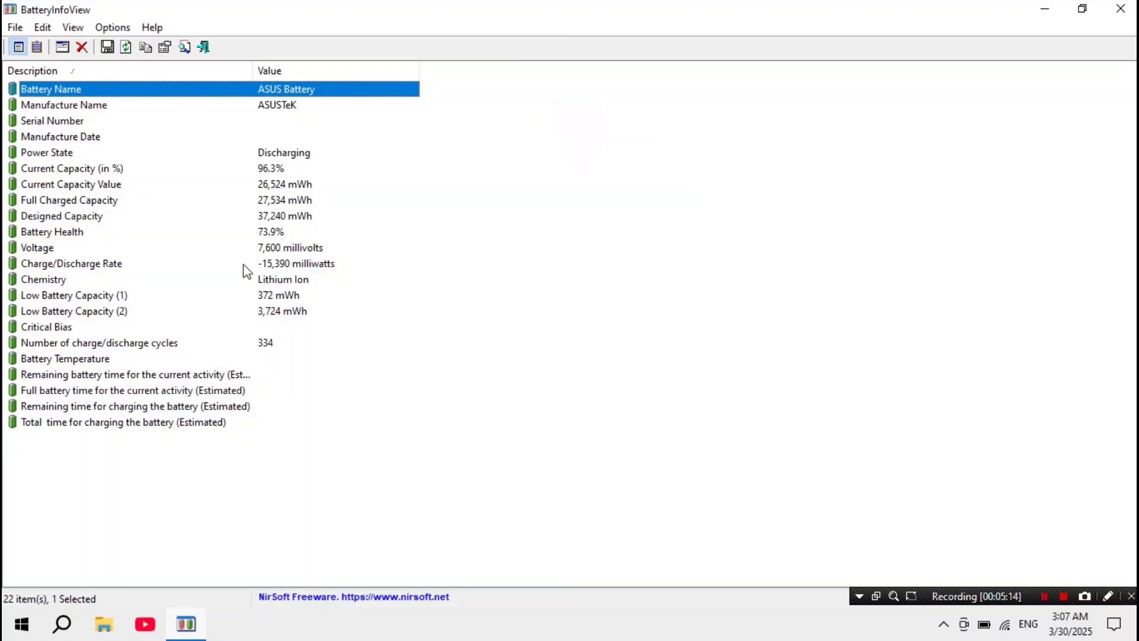
{"action": "left_click", "coordinate": [266, 235]}
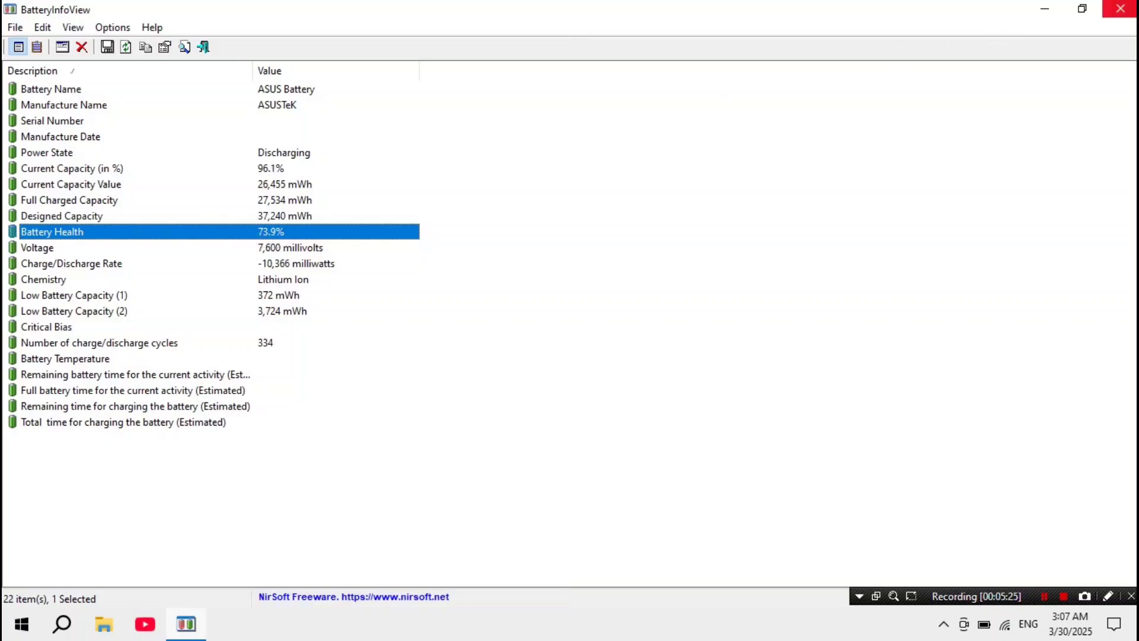
{"action": "left_click", "coordinate": [1120, 8]}
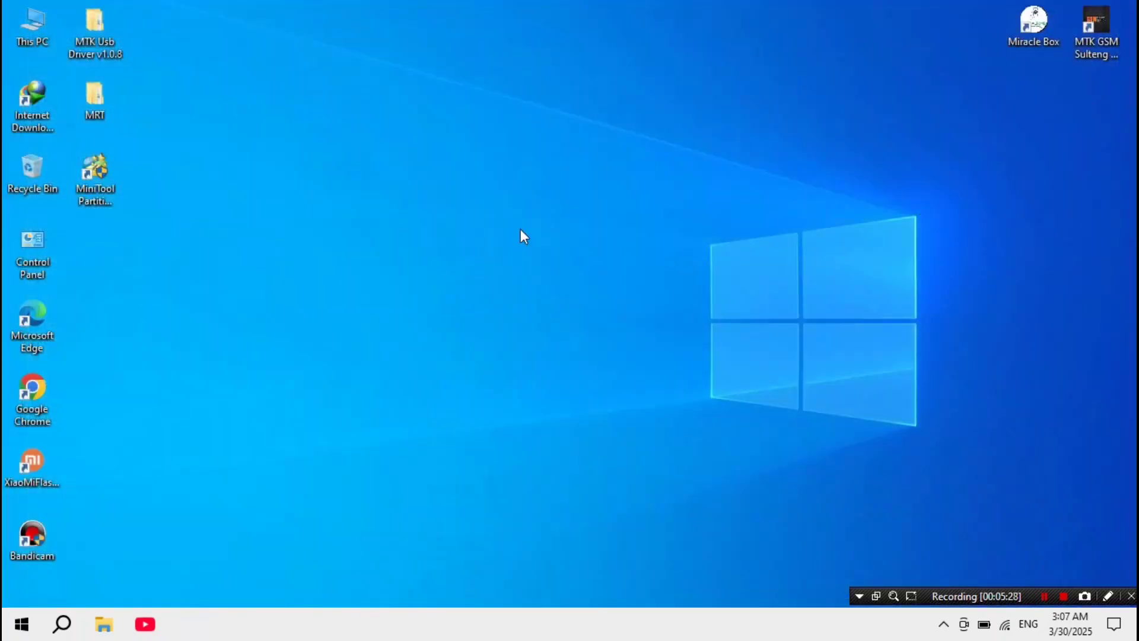
{"action": "right_click", "coordinate": [320, 173]}
{"action": "left_click", "coordinate": [359, 220]}
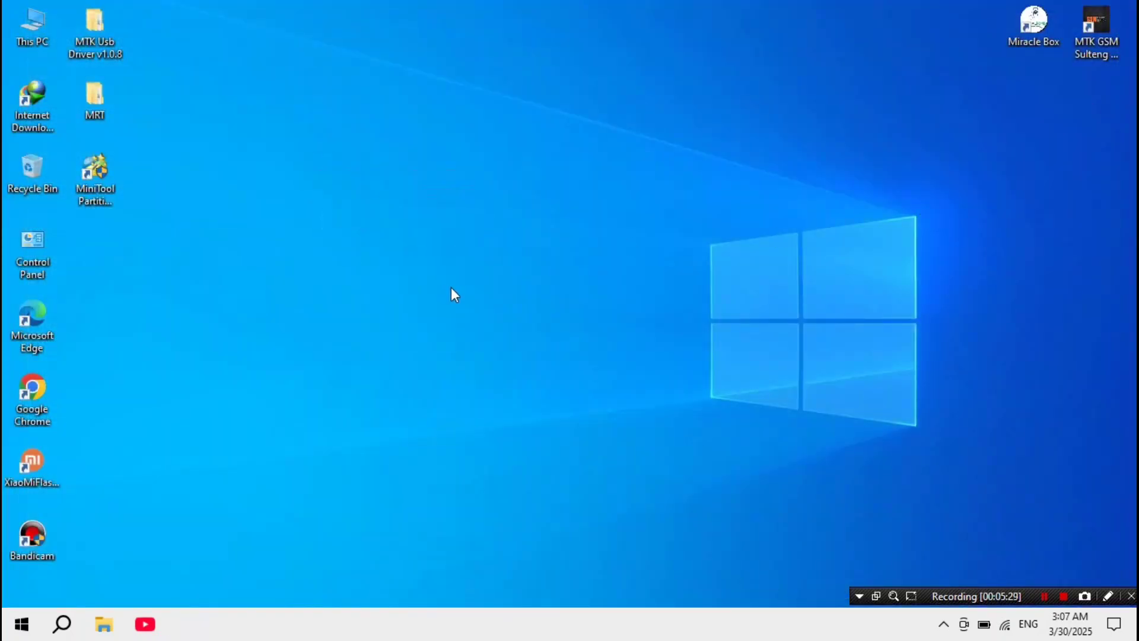